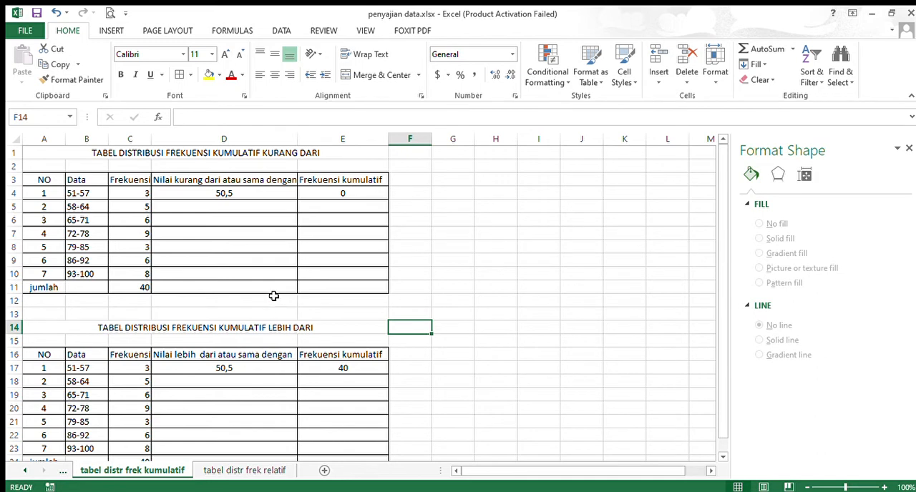
In the "kurang dari" table, enter the upper limits 57,5, 64,5 and 71,5 in D5 to D7, following the class data
left_click_drag(57, 183, 128, 287)
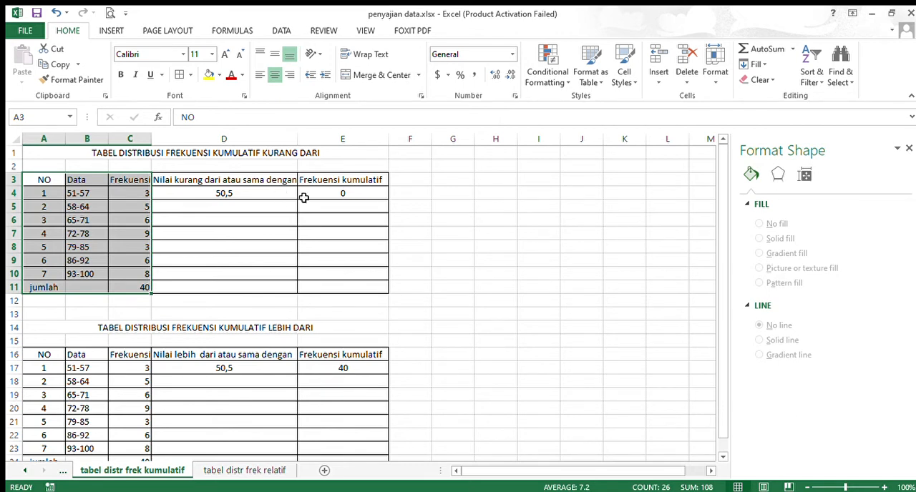
left_click(258, 194)
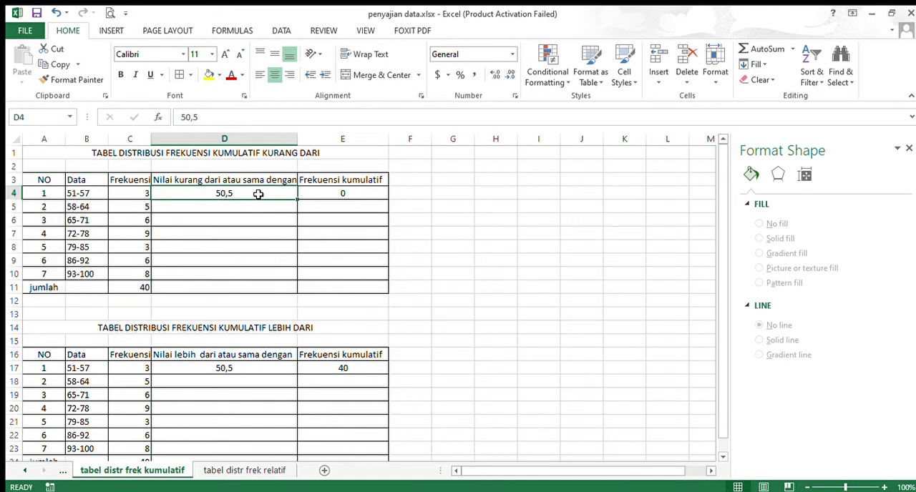
left_click(93, 195)
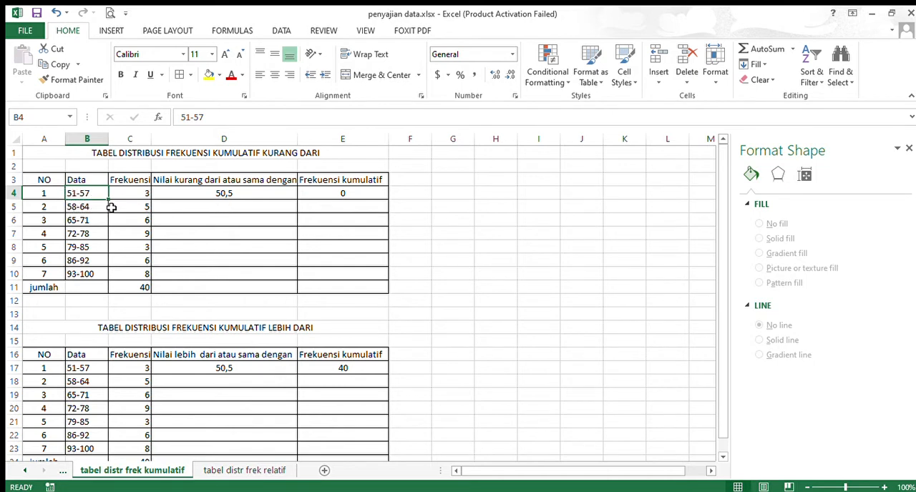
left_click(229, 208)
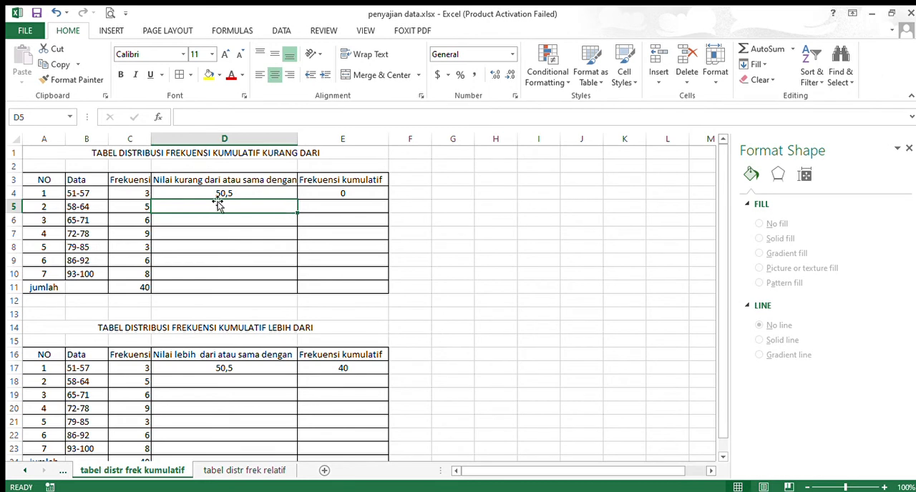
type("57")
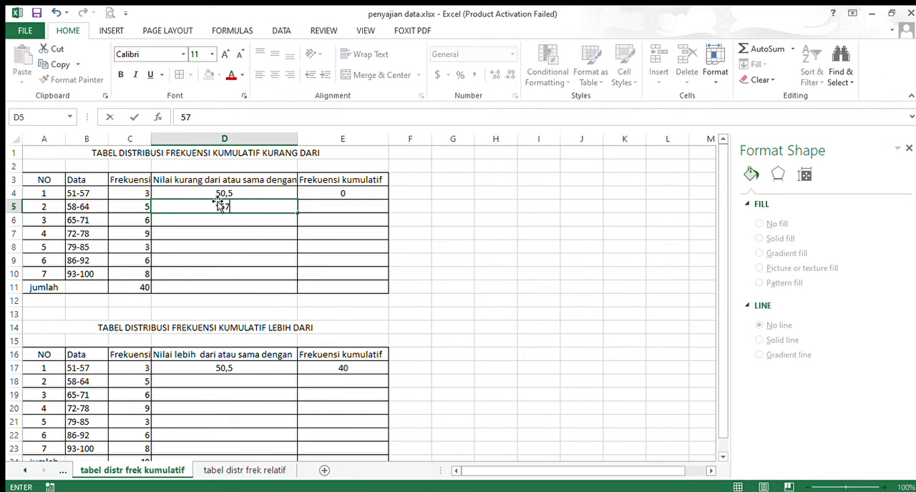
type(",5")
left_click(223, 220)
type("64,")
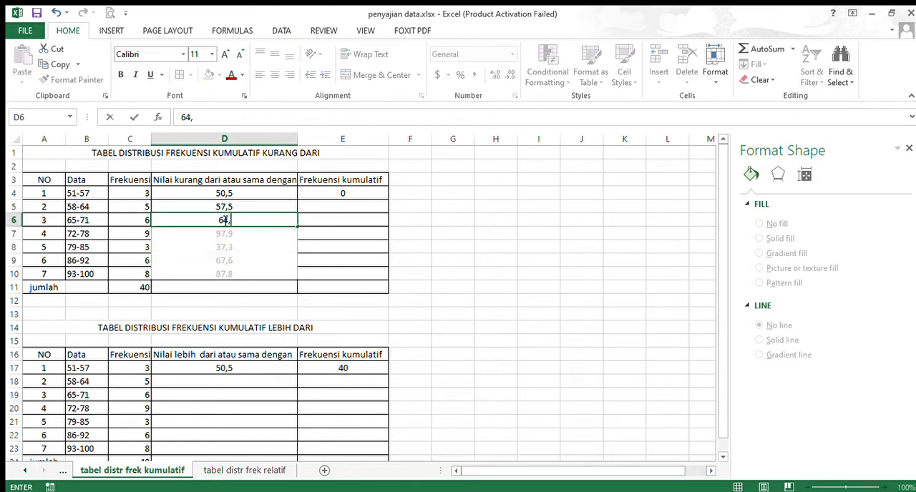
type("5")
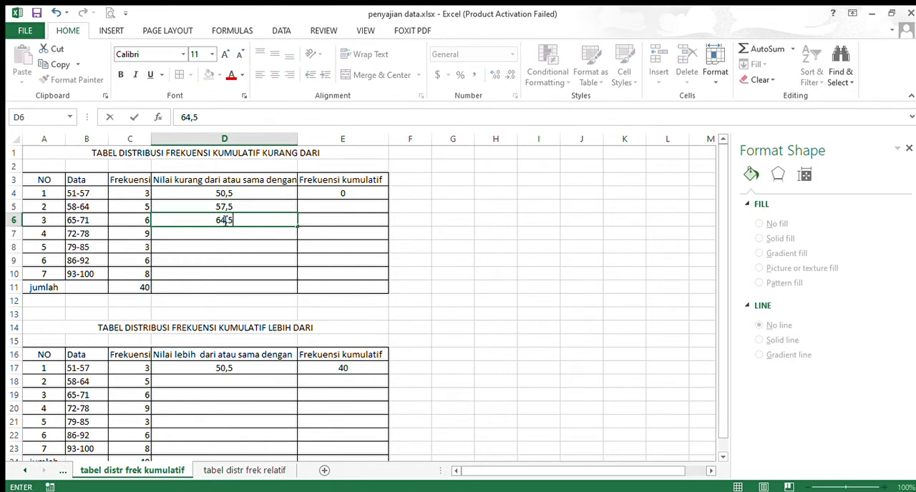
left_click(229, 234)
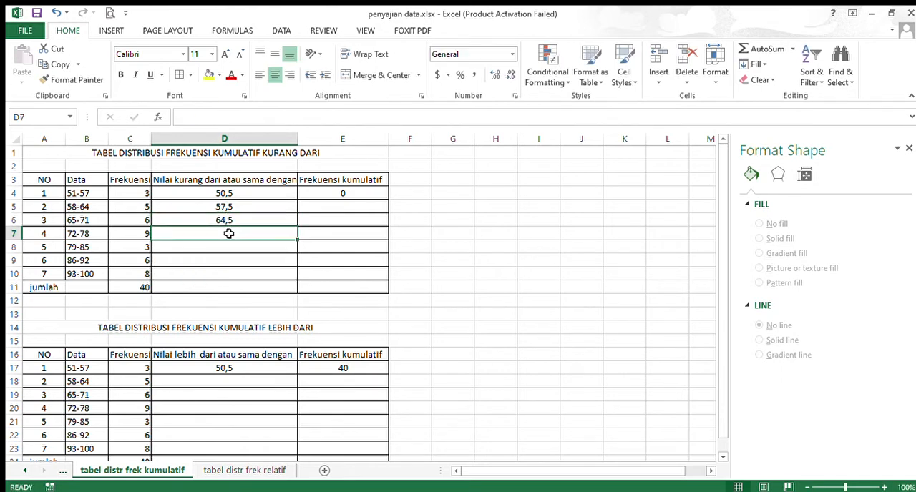
type("71,5")
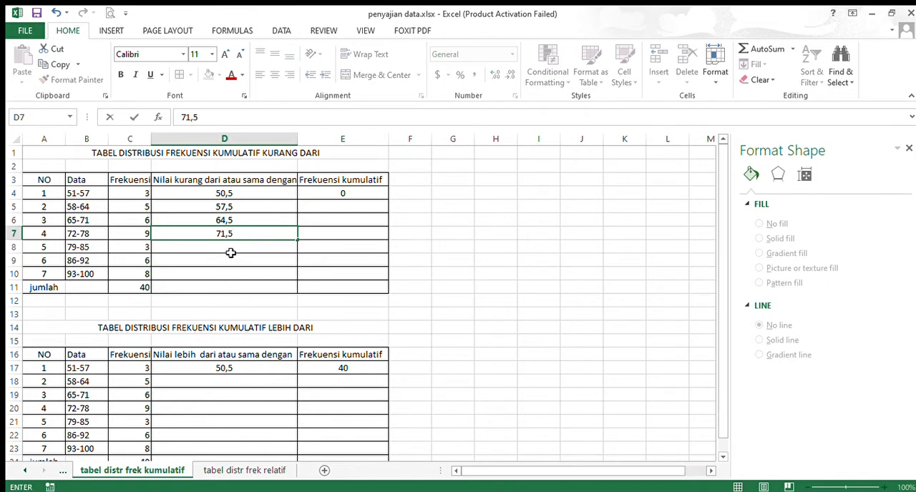
Fill the remaining "Nilai kurang dari atau sama dengan" cells D8 to D10 with 78,5, 85,5 and 92,5
left_click(231, 251)
type("78")
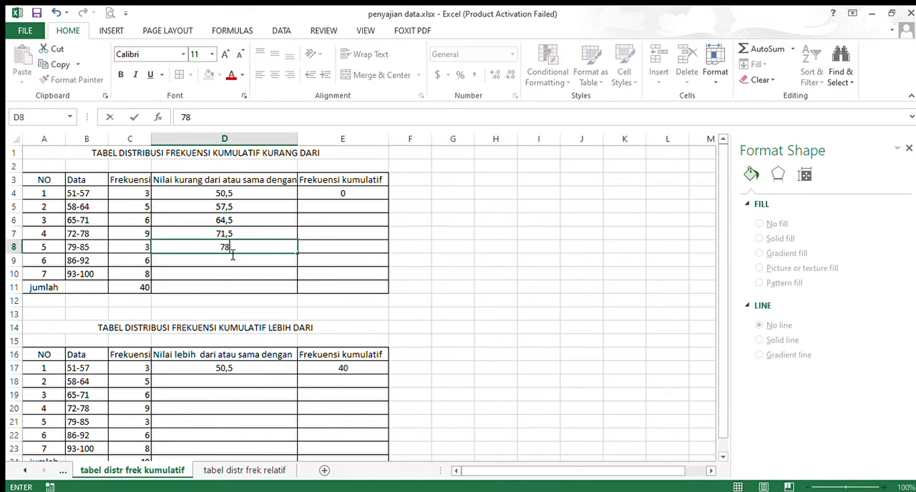
type(",5")
left_click(233, 266)
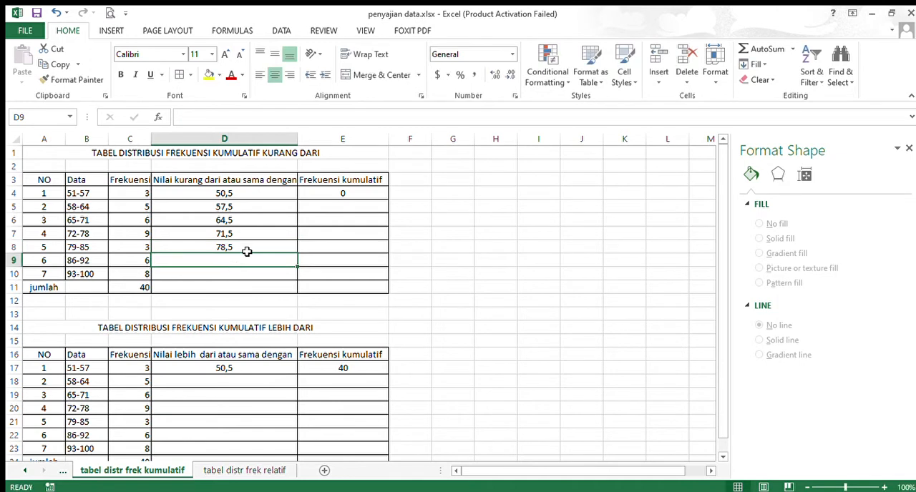
type("85,5")
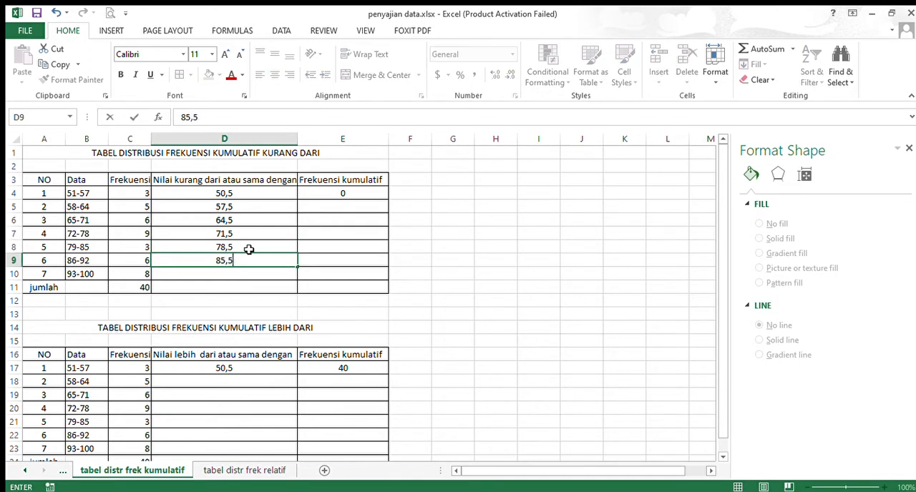
left_click(238, 273)
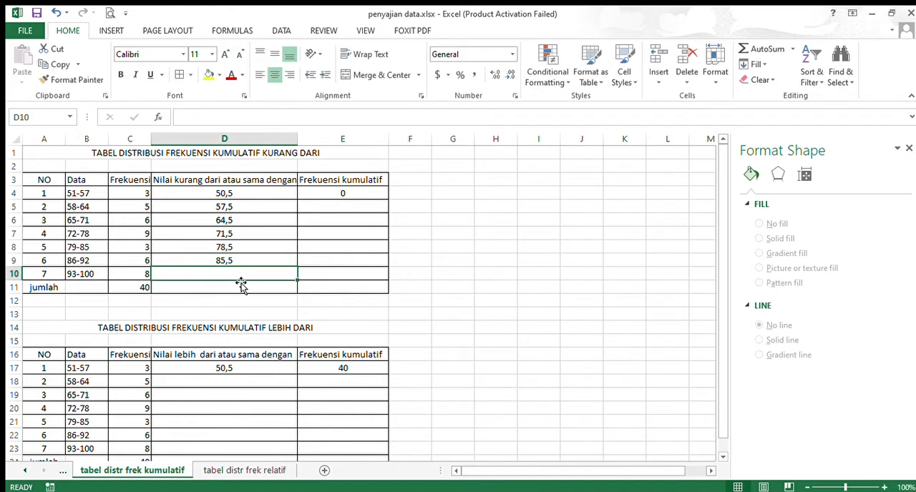
type("92,5")
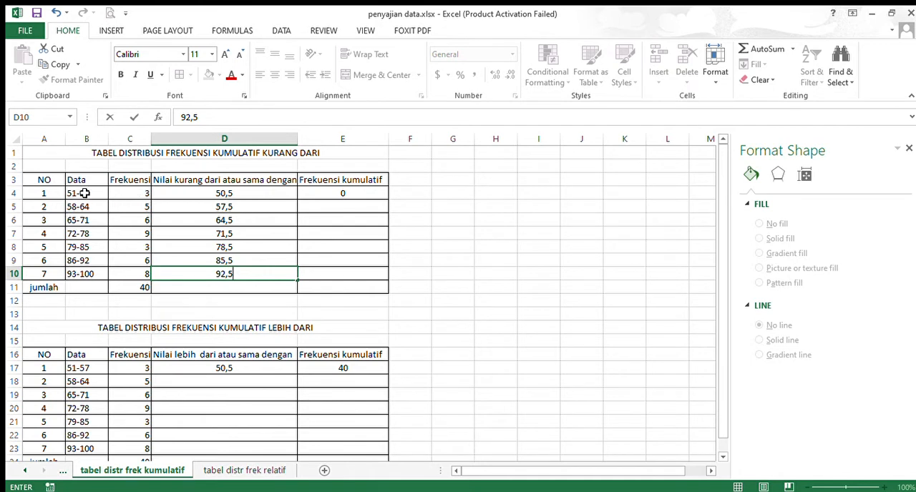
Sum the frequencies of the preceding classes and enter cumulative frequencies 3 in E5 and 8 in E6
left_click_drag(85, 193, 117, 193)
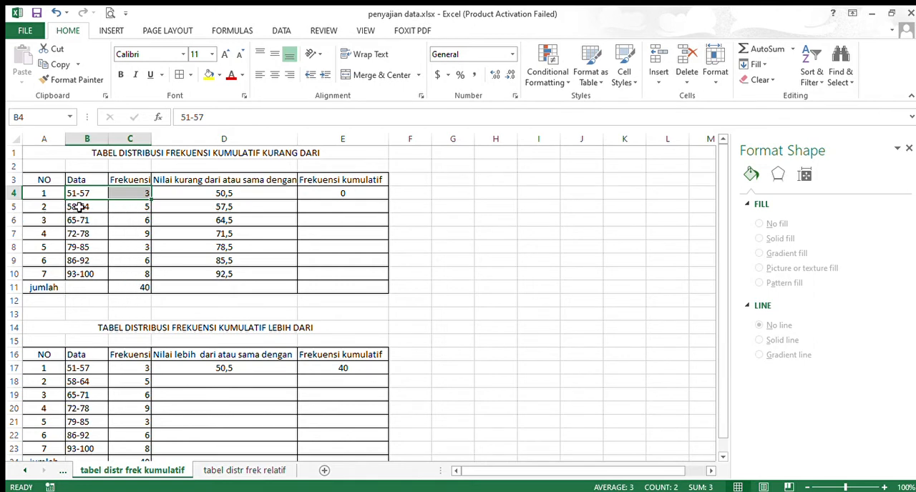
left_click(342, 208)
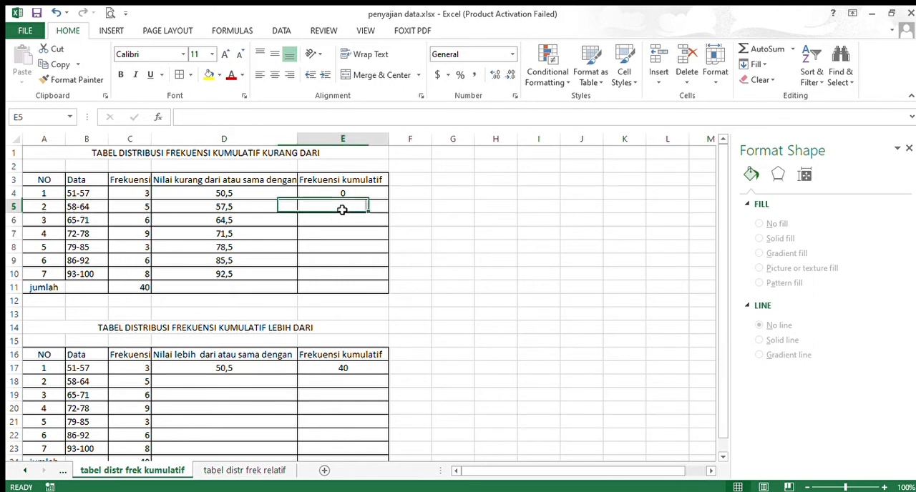
type("3")
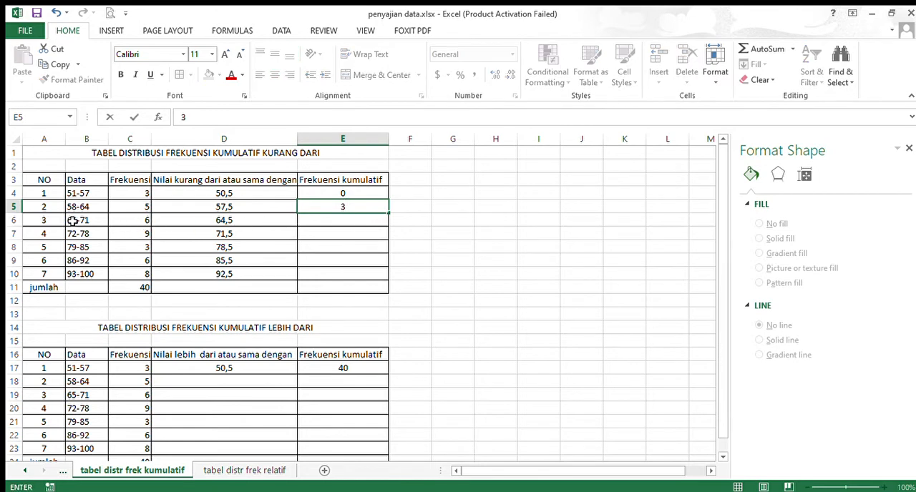
left_click(343, 221)
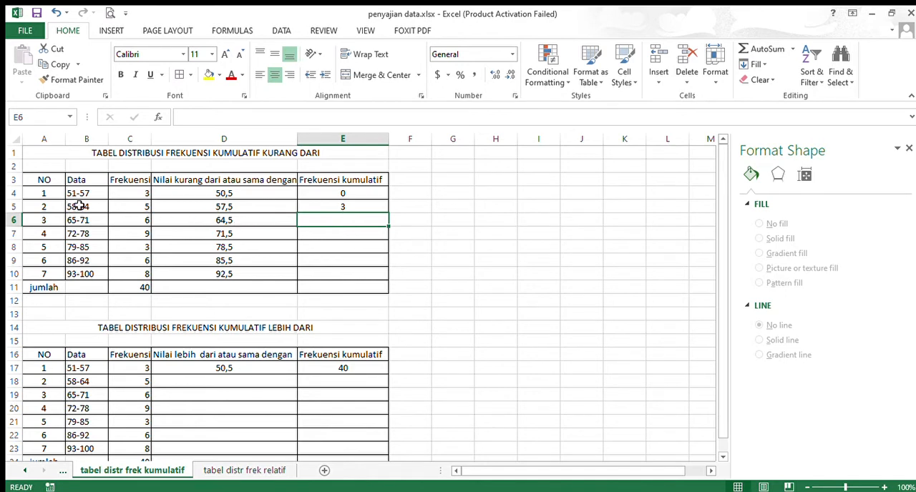
left_click_drag(90, 195, 119, 208)
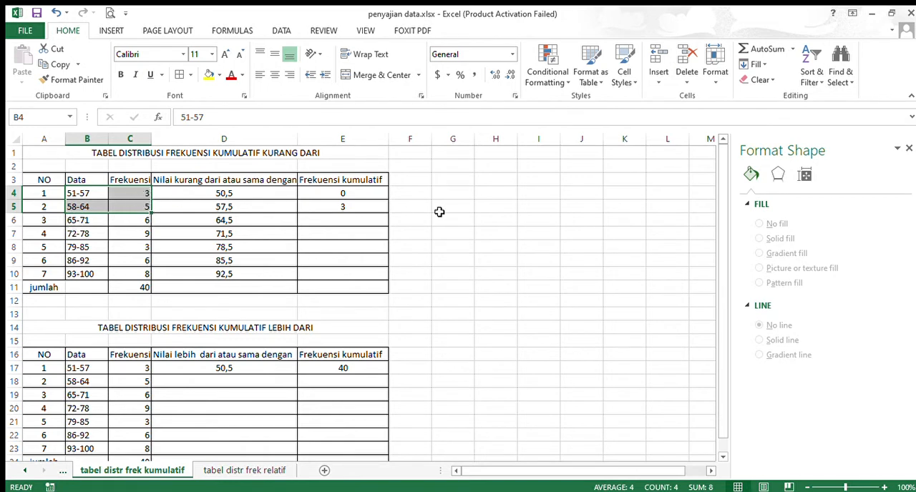
left_click(347, 222)
type("8")
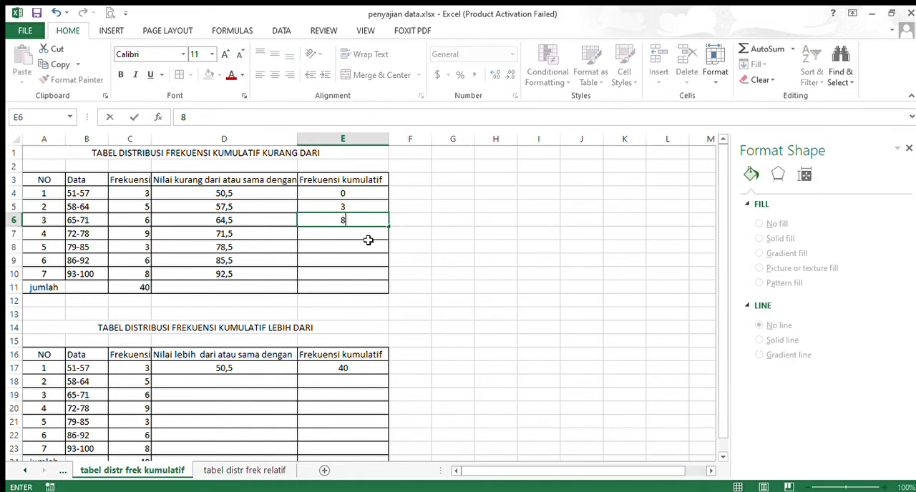
Total the frequencies from C4 through C6 and C7, and enter the cumulative frequencies 14 in E7 and 23 in E8
left_click(351, 237)
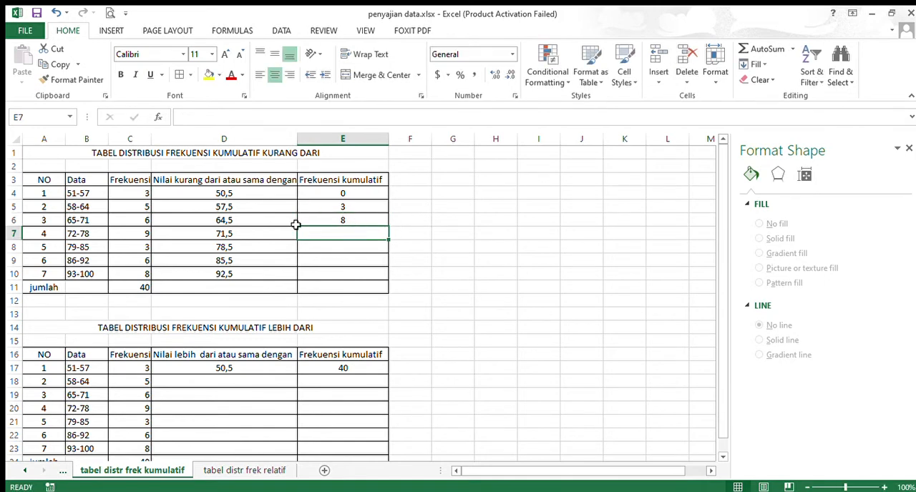
left_click_drag(134, 192, 135, 223)
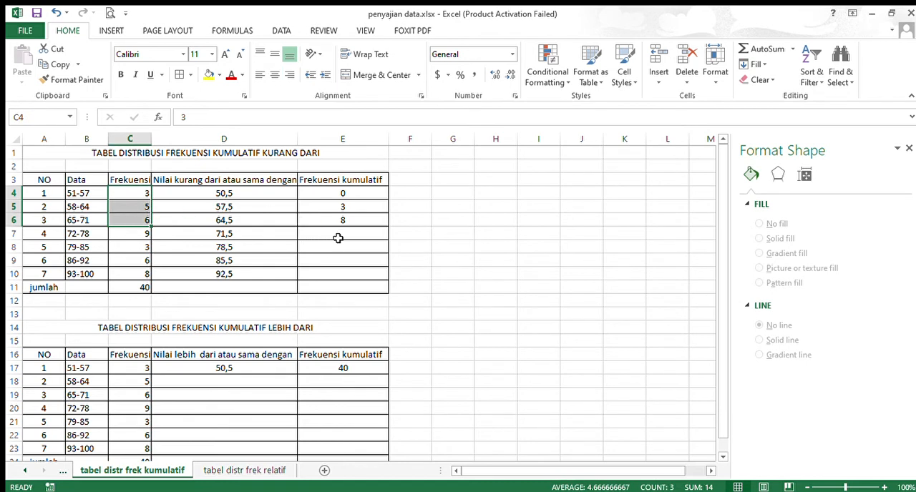
left_click(338, 238)
type("14")
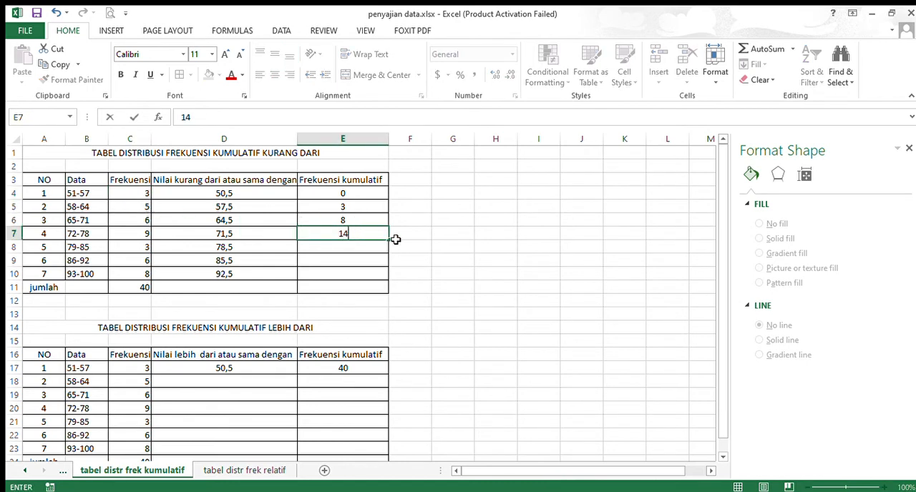
left_click(358, 249)
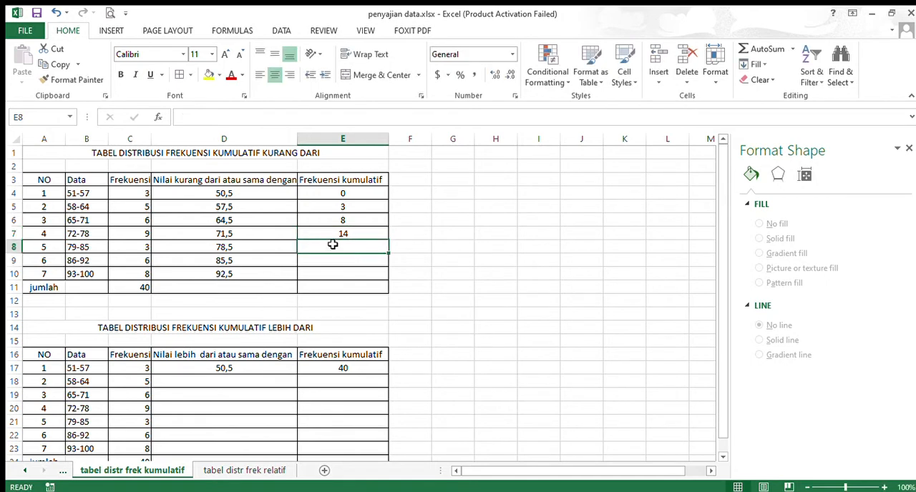
left_click(145, 196)
left_click_drag(145, 196, 146, 234)
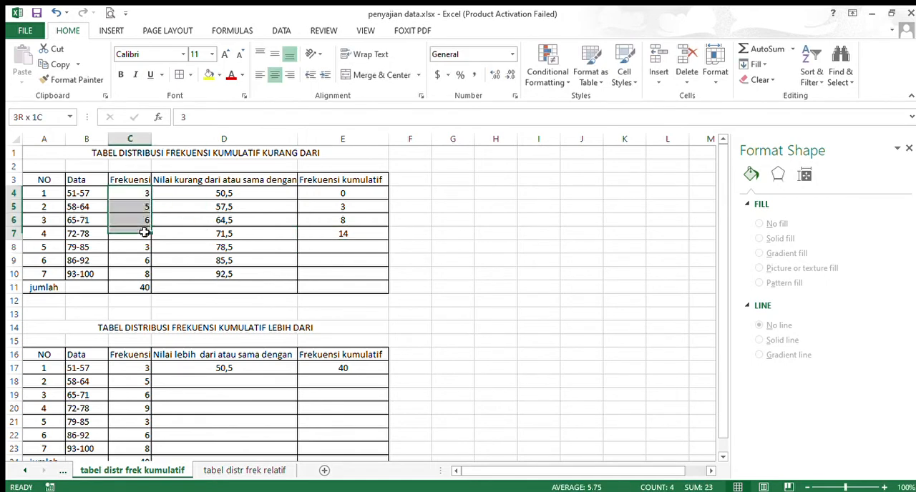
left_click(326, 250)
type("23")
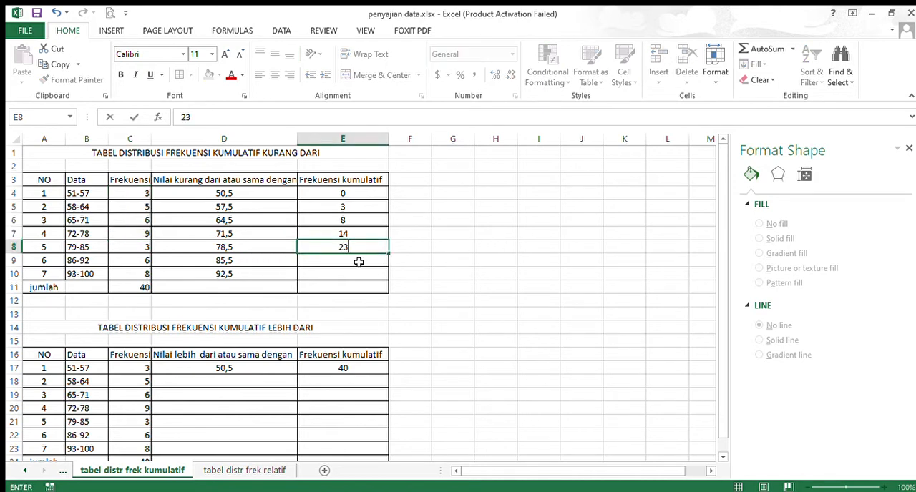
key("Return")
Sum the first five class frequencies in C4:C8 and enter 26 as the cumulative frequency in E9
left_click_drag(143, 195, 143, 262)
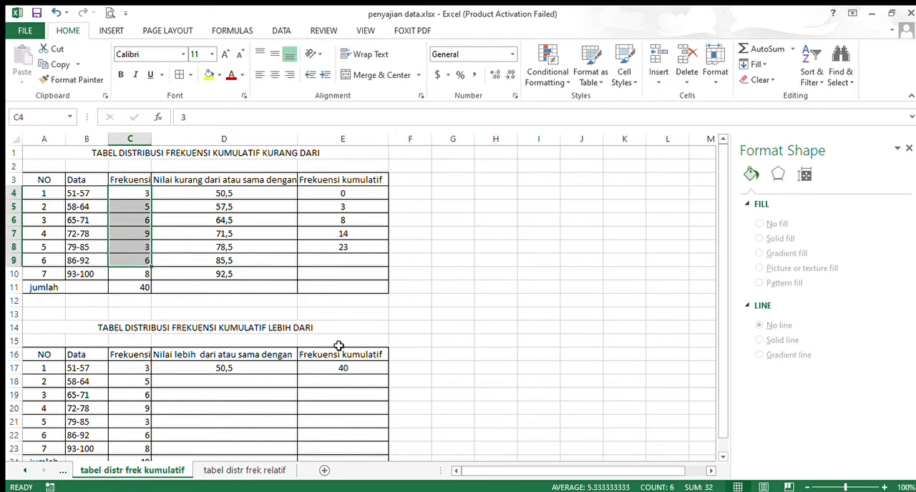
left_click(131, 233)
left_click_drag(132, 197, 144, 256)
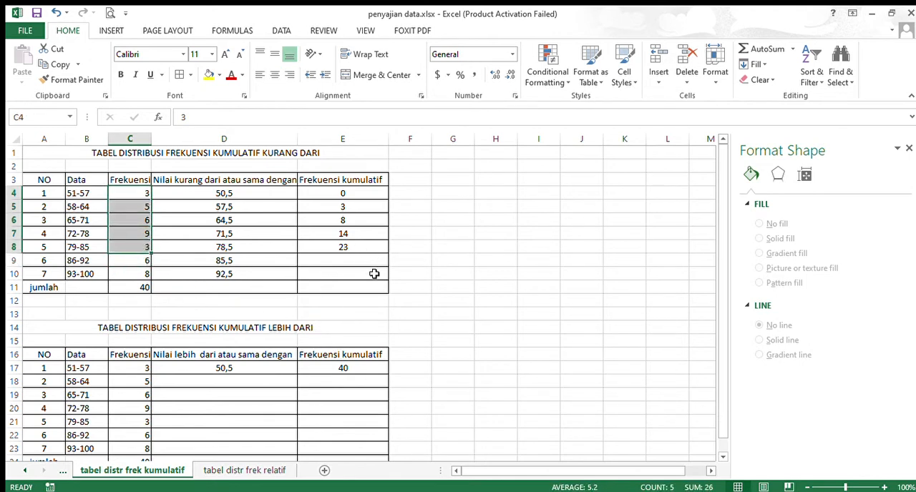
left_click(347, 262)
type("26")
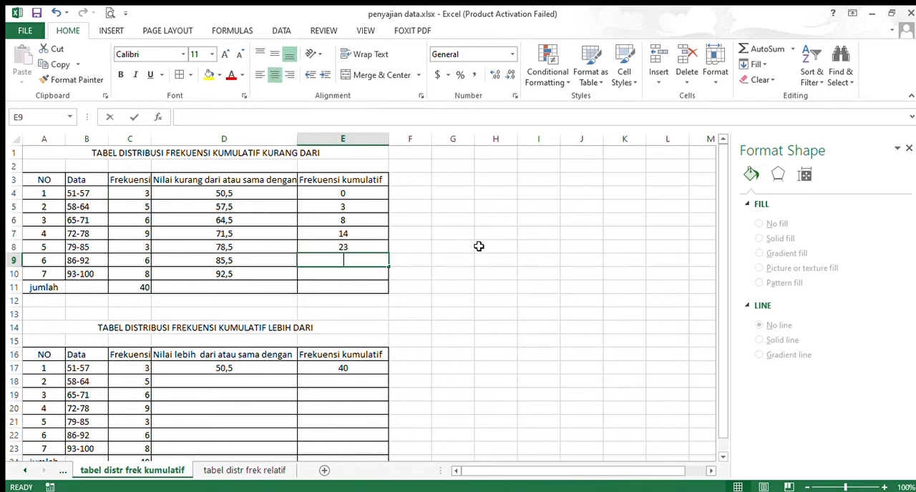
Sum the first six class frequencies in C4:C9 and enter 32 as the cumulative frequency in E10
left_click(261, 277)
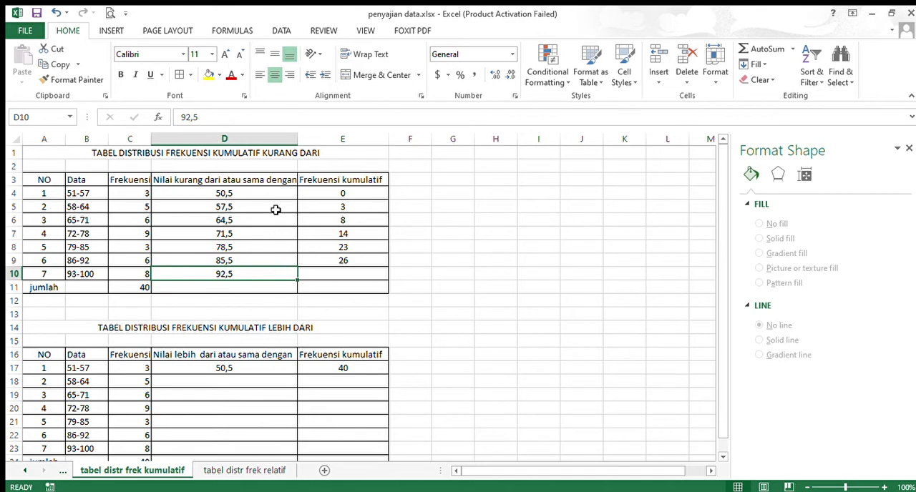
left_click_drag(140, 196, 128, 266)
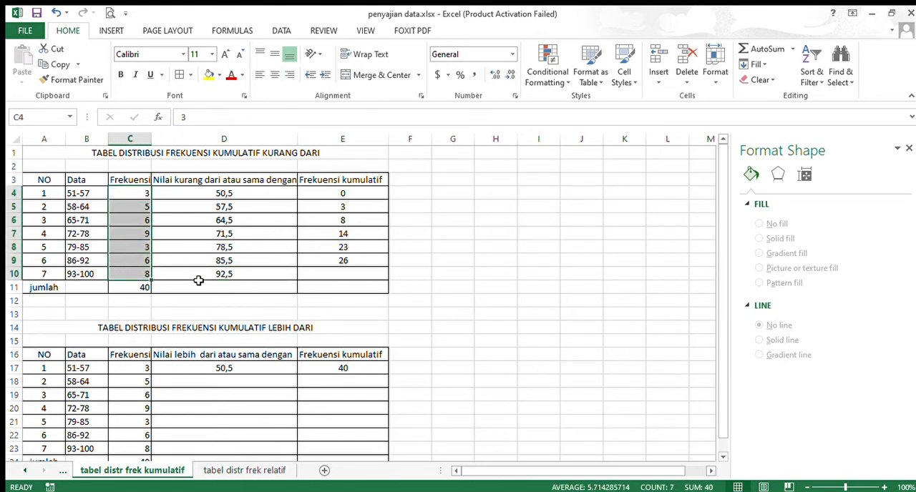
left_click(130, 238)
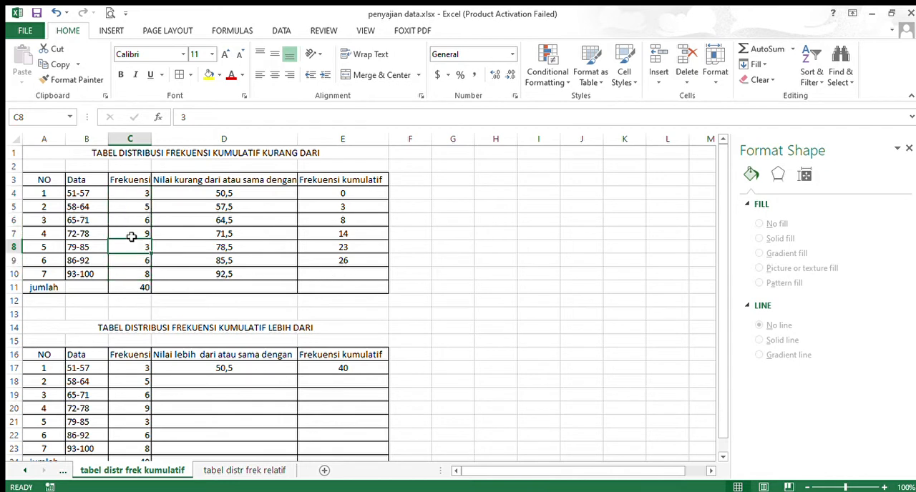
left_click(133, 197)
left_click_drag(134, 198, 137, 263)
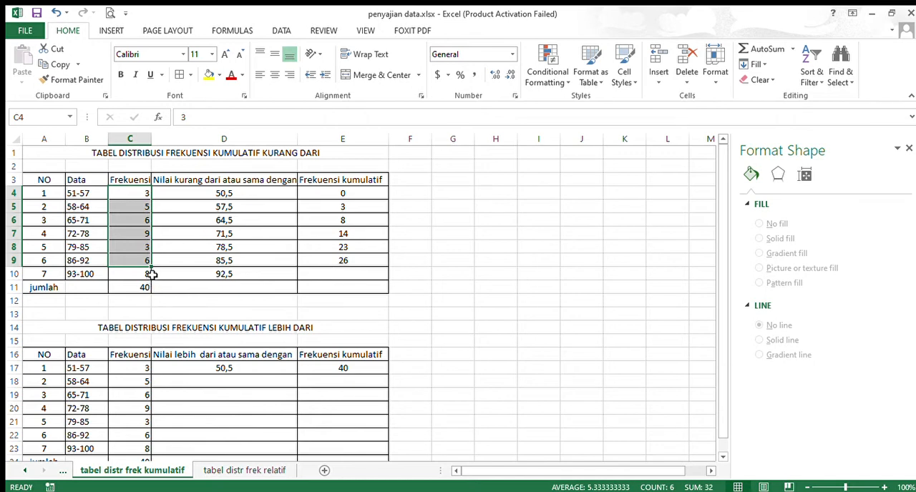
left_click(346, 277)
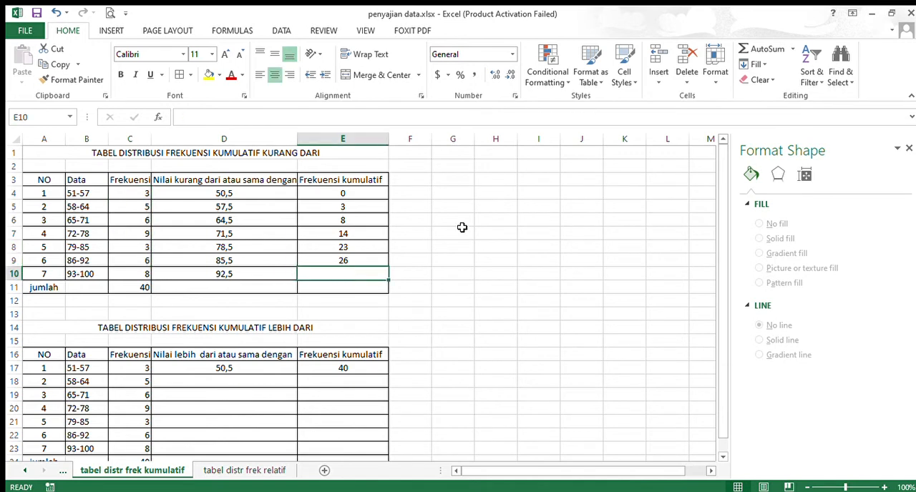
type("32")
left_click(351, 316)
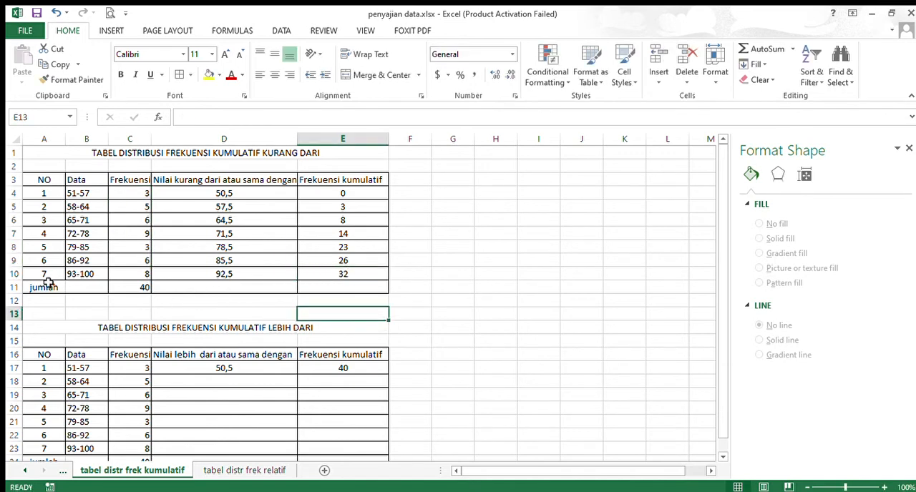
Insert a row above the "jumlah" row of the "kurang dari" table and enter the class limit 100,5 in D11
left_click(13, 287)
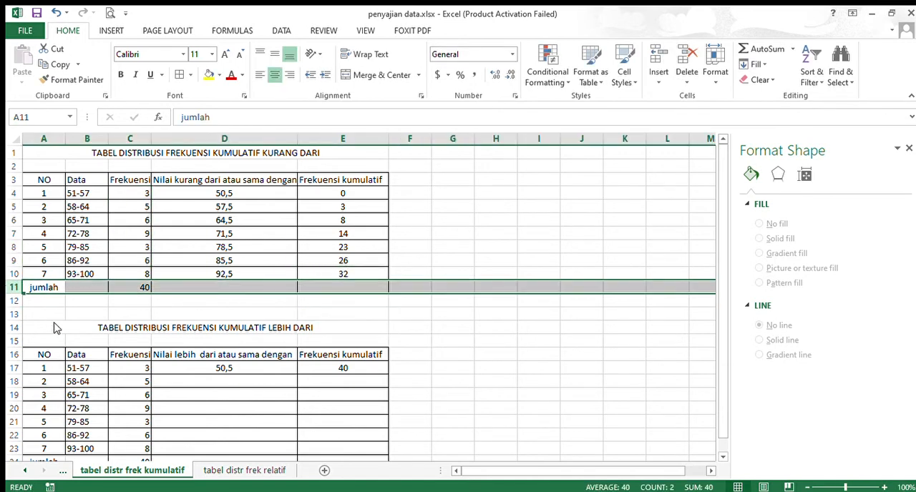
key("ctrl+shift+plus")
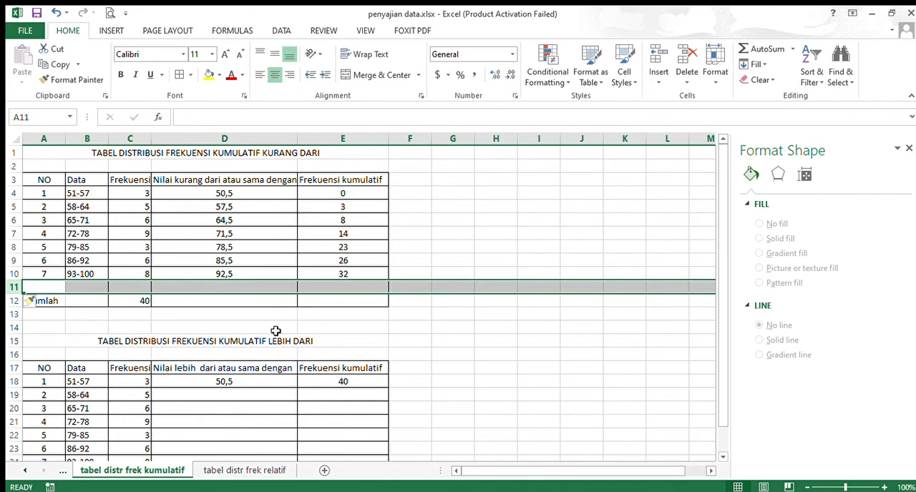
left_click(242, 288)
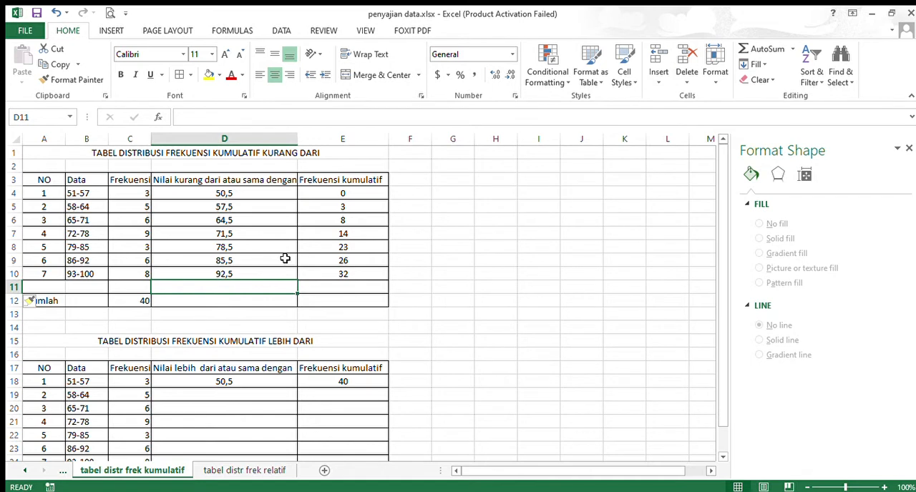
type("100")
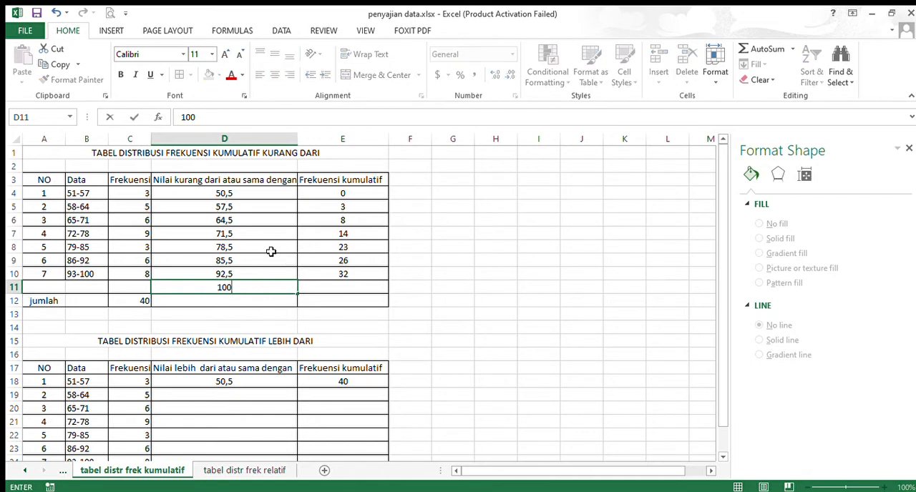
type(",5")
Enter 40 as the cumulative frequency in E11 and check it against the sum of all class frequencies in C4:C10
left_click(347, 292)
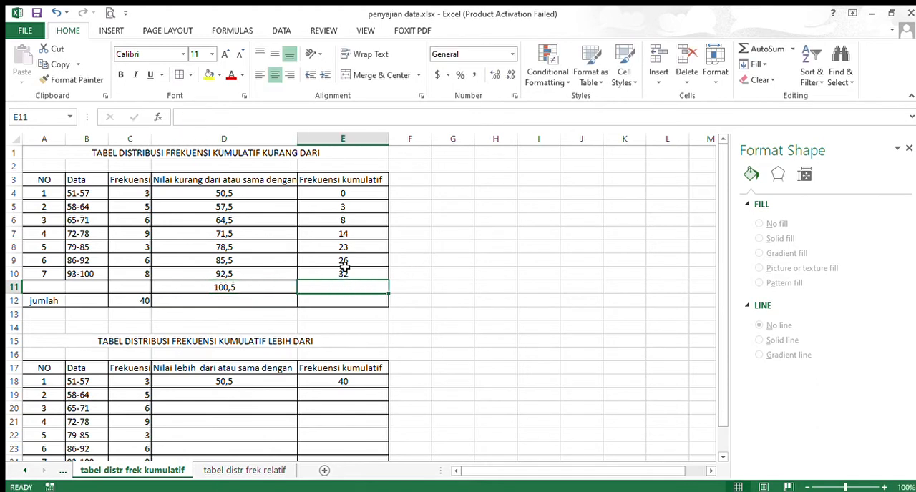
type("40")
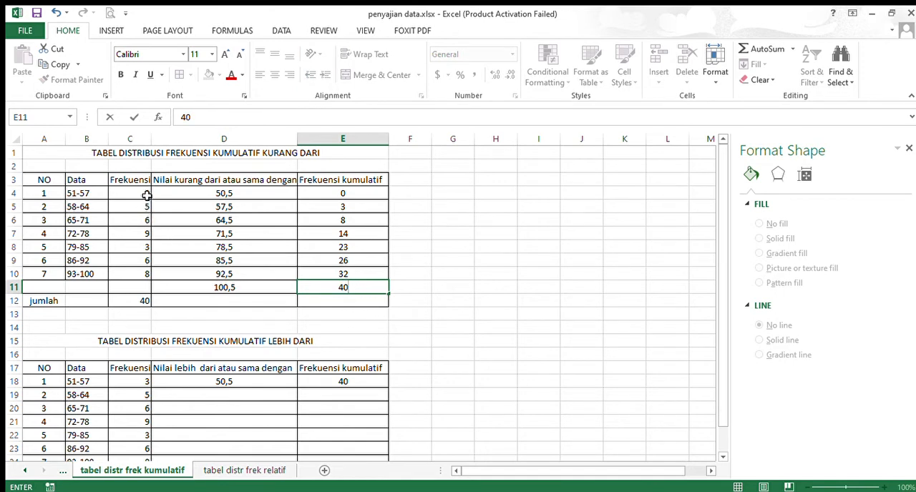
left_click_drag(146, 195, 118, 280)
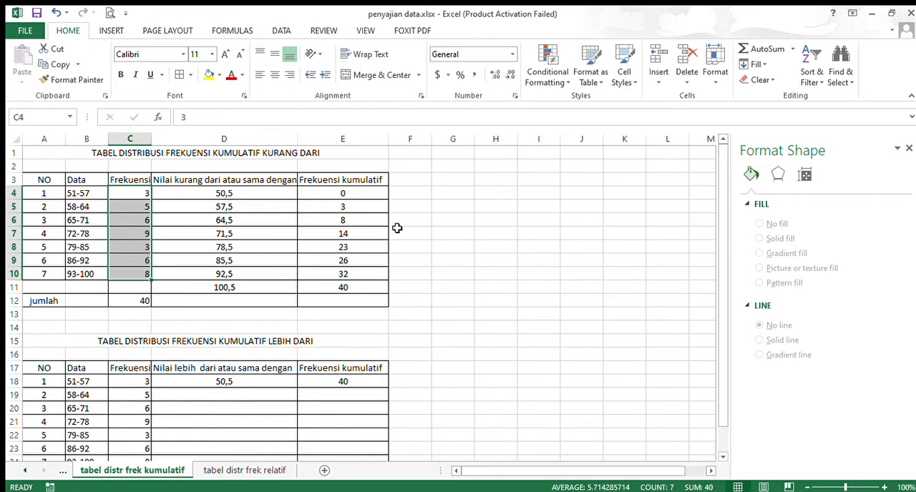
Enter the class limit 57,5 in D19 for the 58-64 class of the "lebih dari" table
scroll(472, 289, "down", 2)
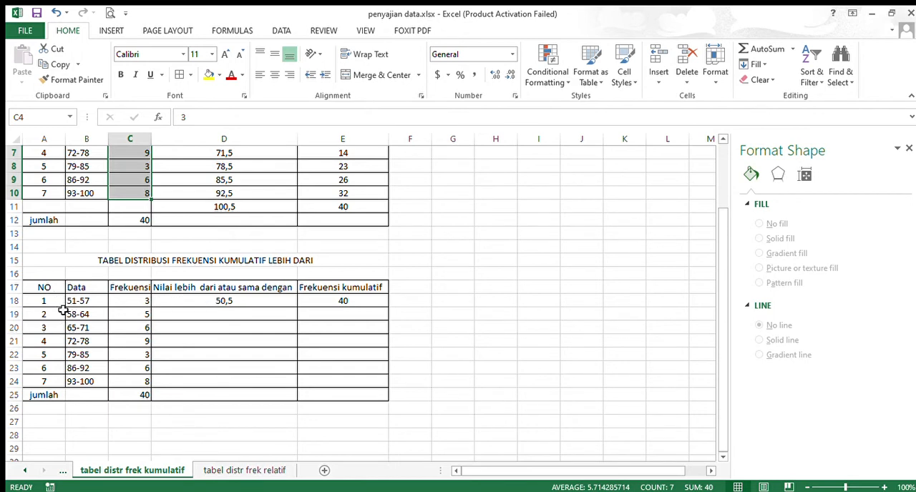
left_click(233, 319)
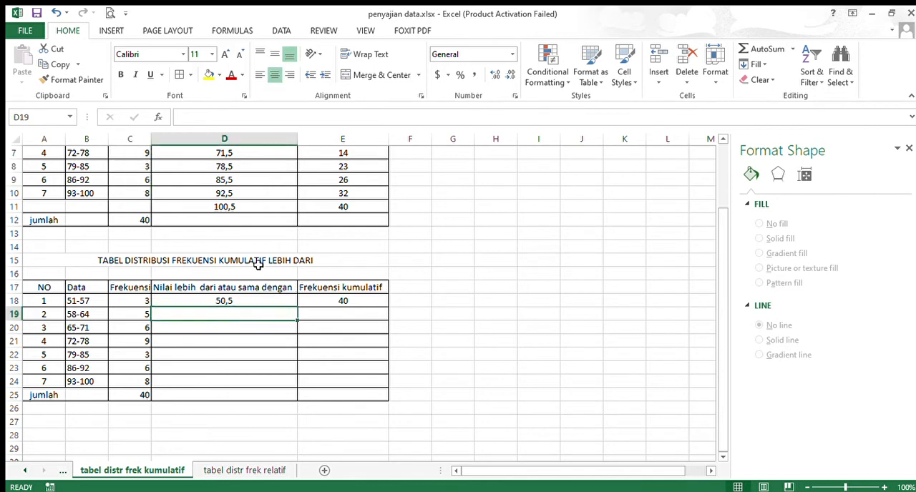
type("57,5")
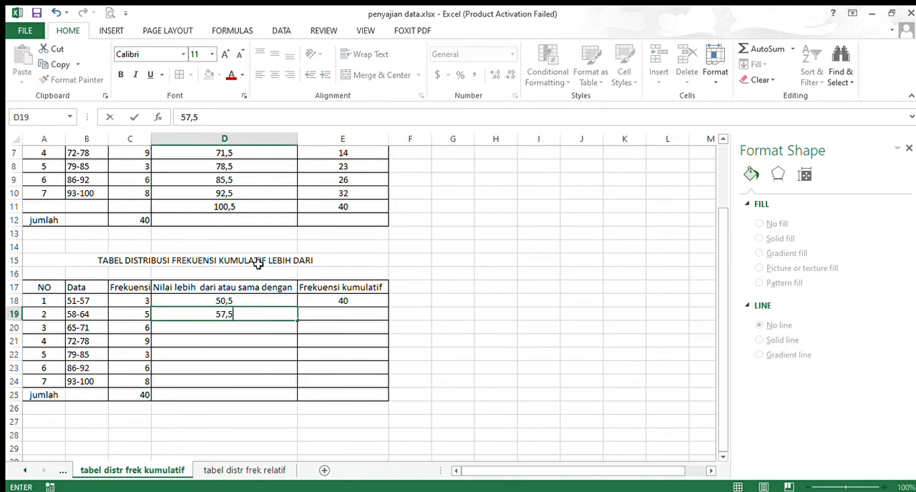
left_click(280, 341)
Copy the class limits 64,5 through 92,5 from D6:D10 of the "kurang dari" table into D20:D24 of the "lebih dari" table
scroll(281, 339, "up", 2)
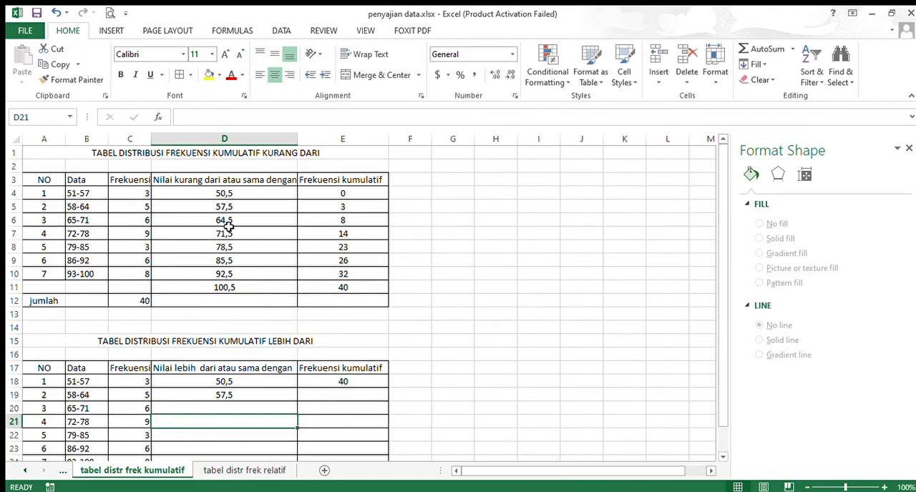
left_click_drag(225, 219, 227, 287)
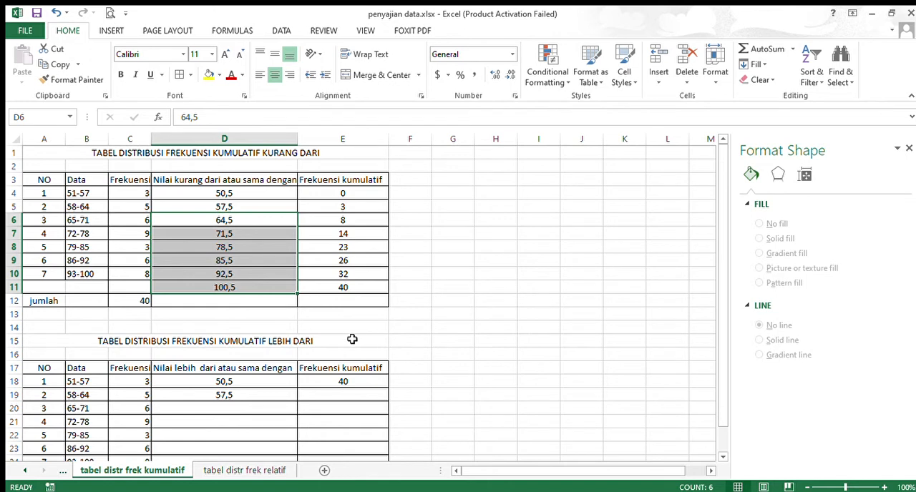
left_click(438, 327)
scroll(390, 422, "down", 2)
scroll(269, 379, "down", 1)
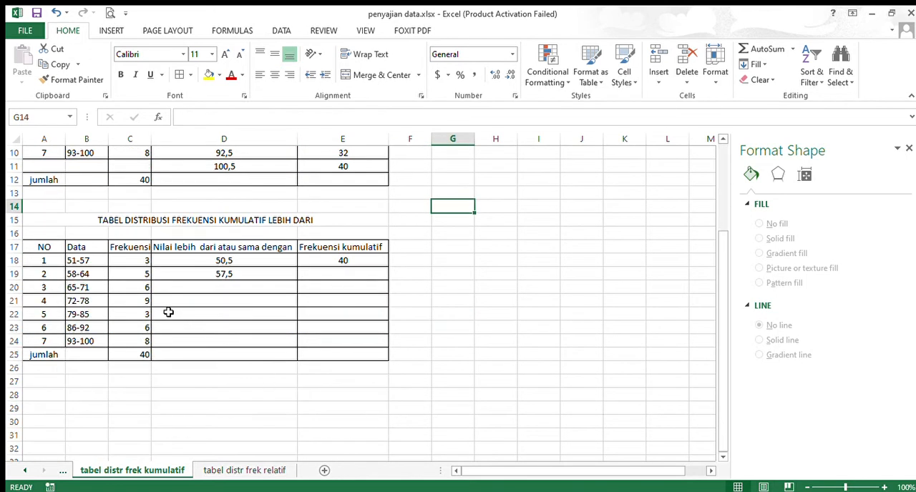
scroll(251, 277, "up", 2)
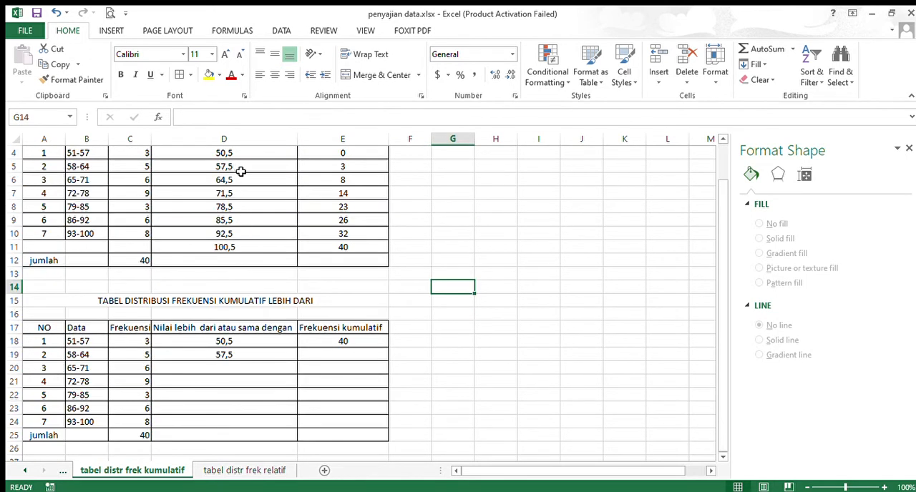
left_click_drag(243, 179, 242, 234)
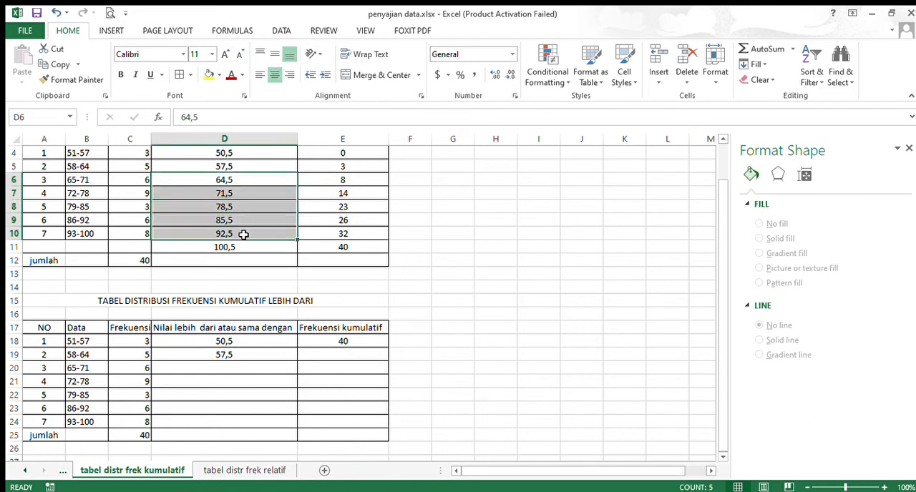
key("ctrl+c")
left_click(229, 370)
key("ctrl+v")
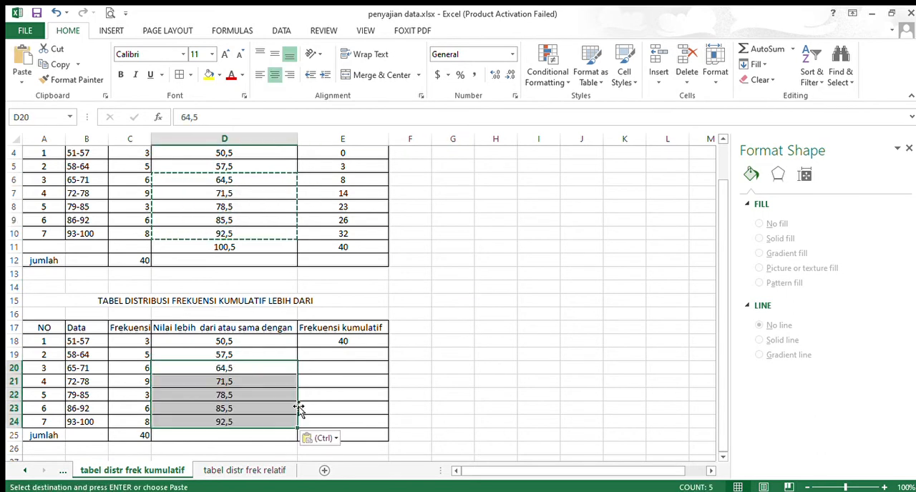
Insert a row above the "jumlah" row of the "lebih dari" table and enter the class limit 100,5 in D25
scroll(279, 396, "down", 1)
left_click(14, 396)
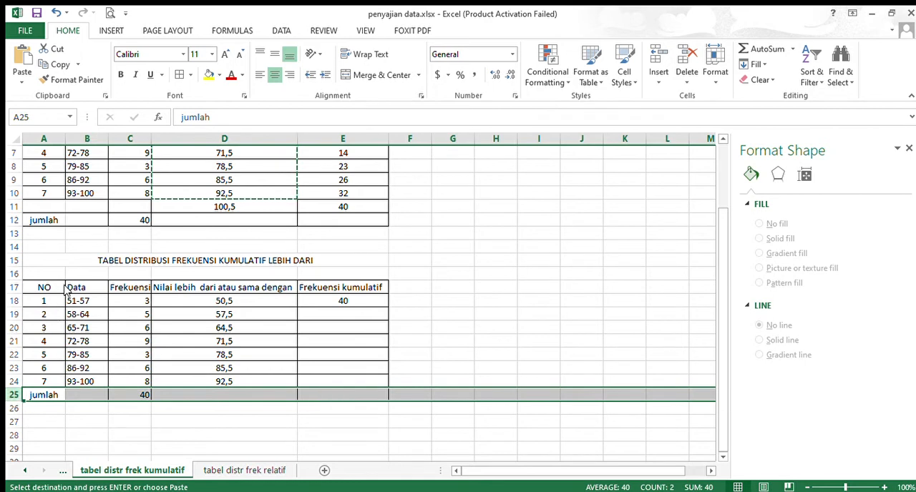
key("ctrl+plus")
left_click(217, 397)
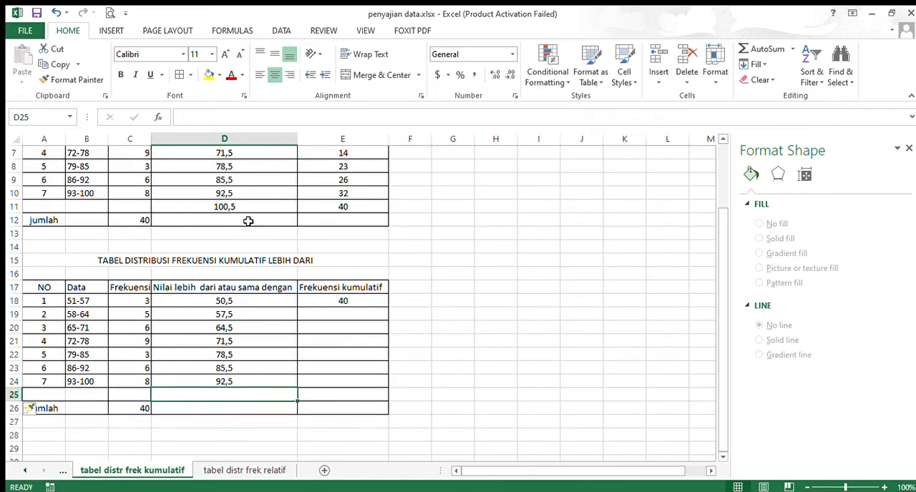
type("100,5")
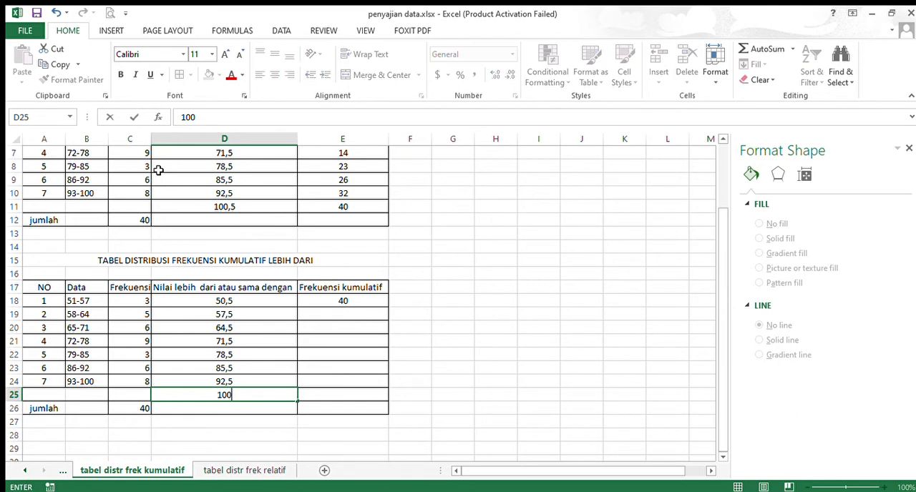
left_click(442, 312)
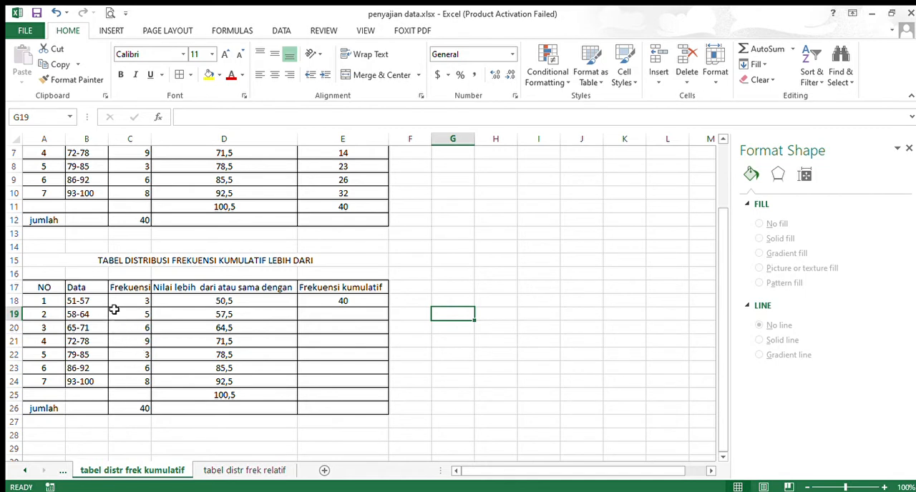
Check the first cumulative frequency of the "lebih dari" table by summing all class frequencies in C18:C24
left_click(75, 303)
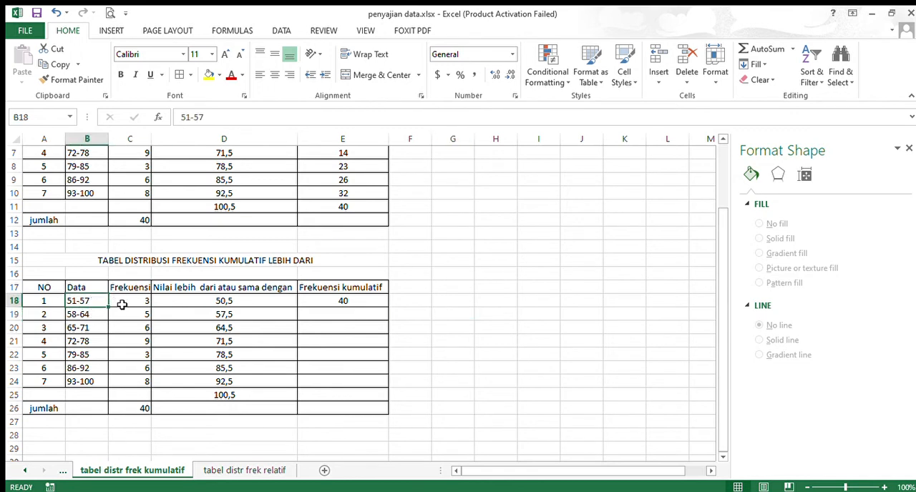
left_click(122, 304)
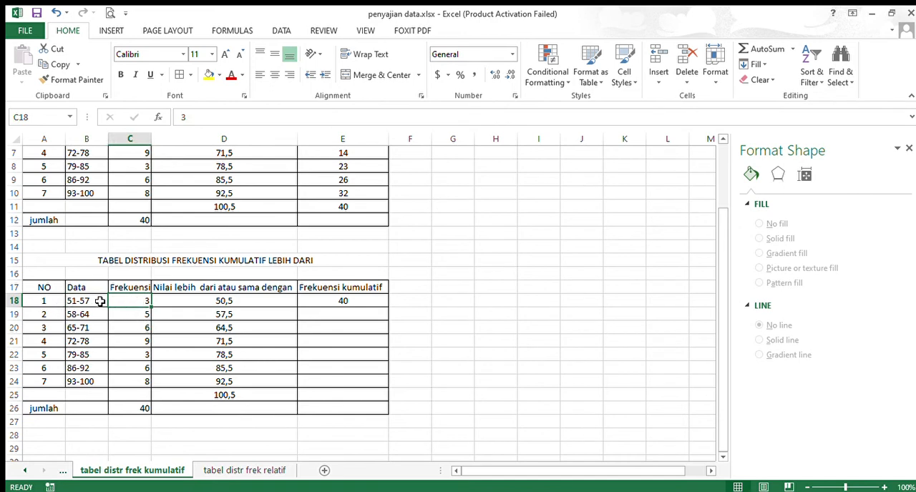
left_click(132, 319)
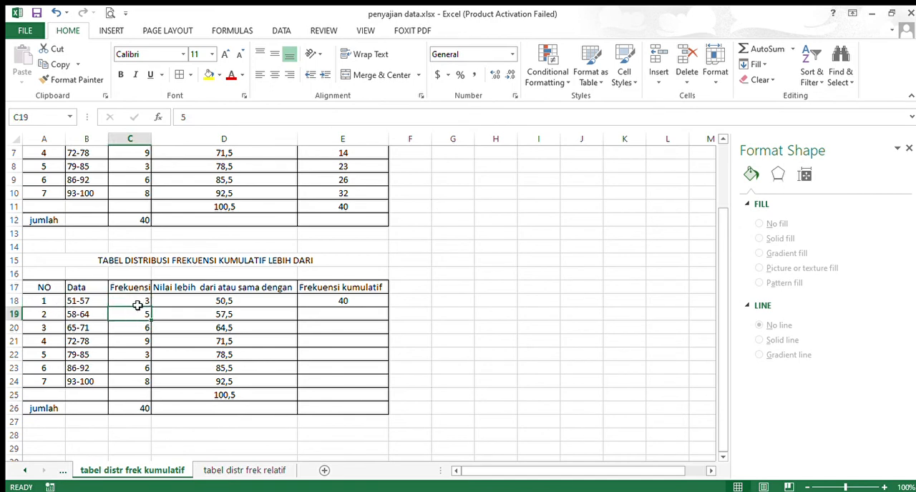
left_click_drag(134, 305, 148, 380)
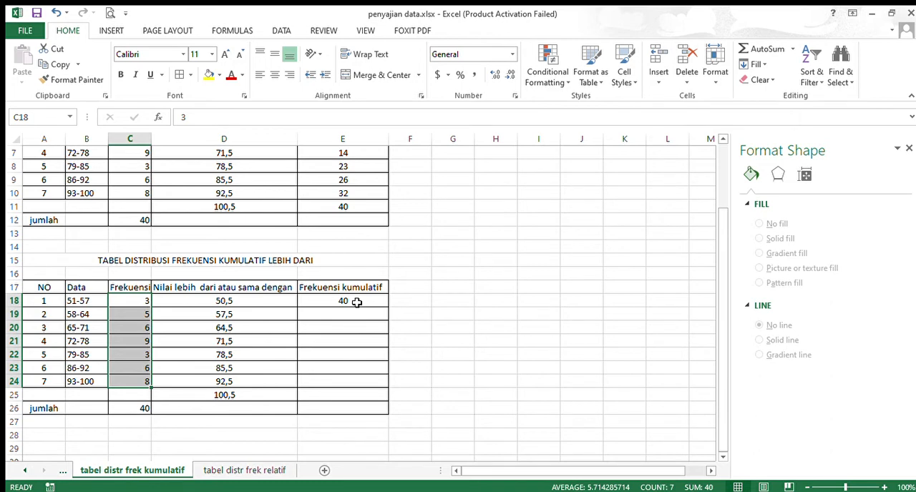
Sum the frequencies from the 58-64 class onward in C19:C24 and enter 37 as the cumulative frequency in E19
left_click(251, 316)
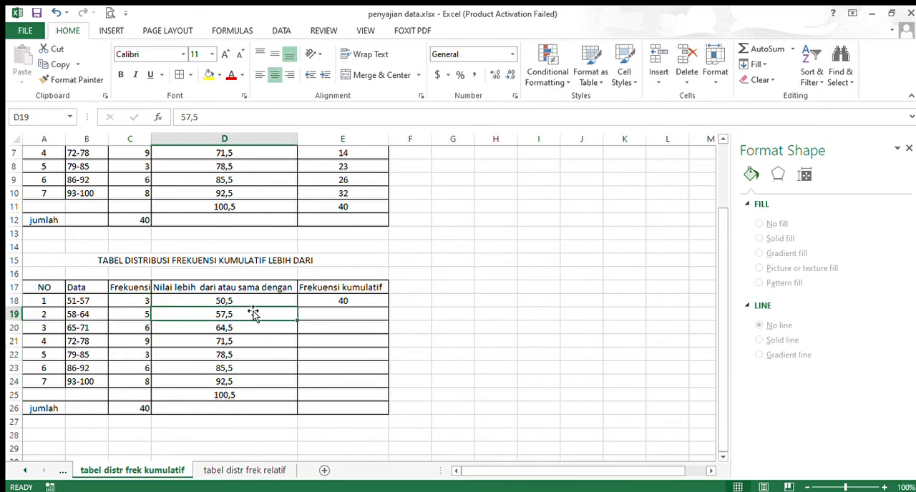
left_click(83, 315)
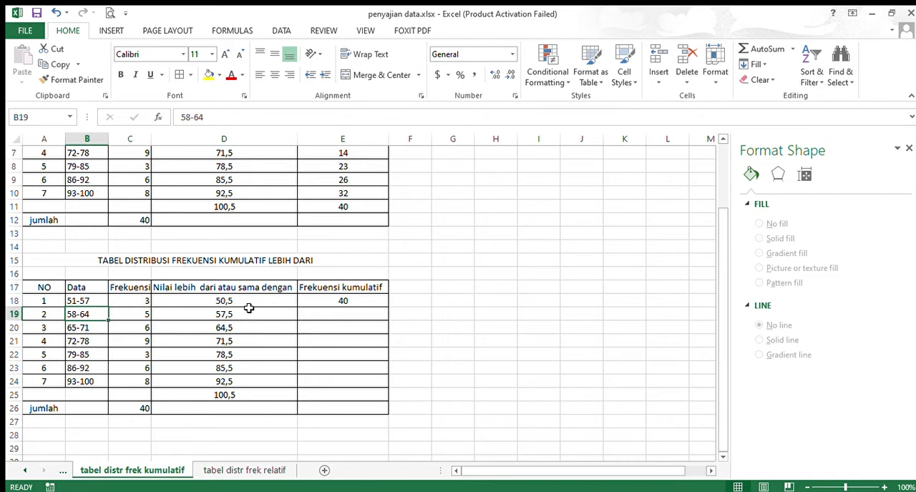
left_click_drag(133, 318, 140, 381)
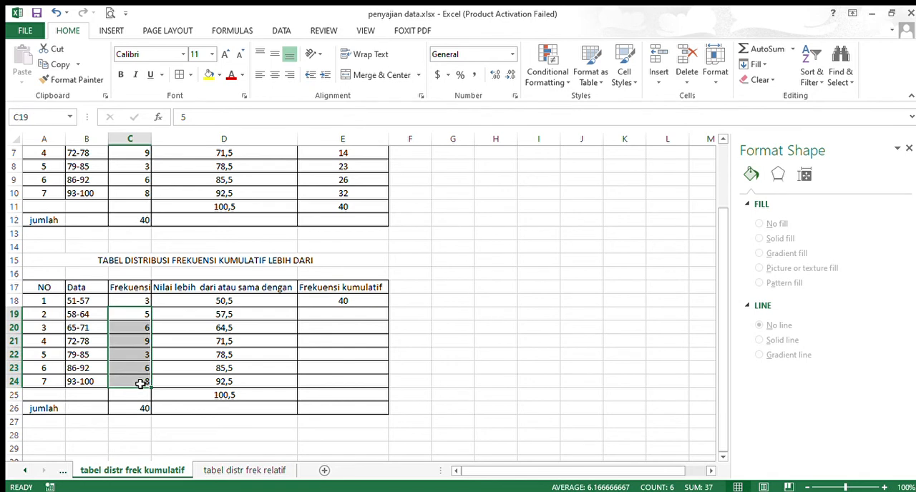
left_click(345, 315)
type("3")
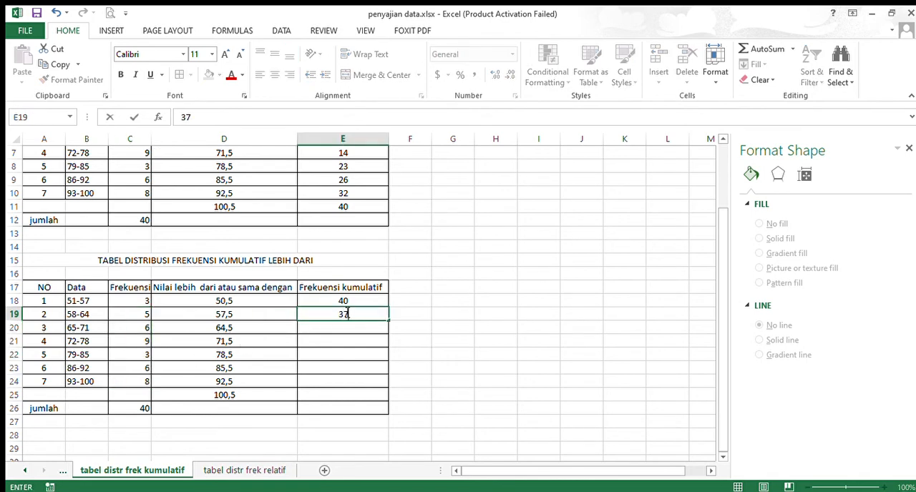
type("7")
key("Return")
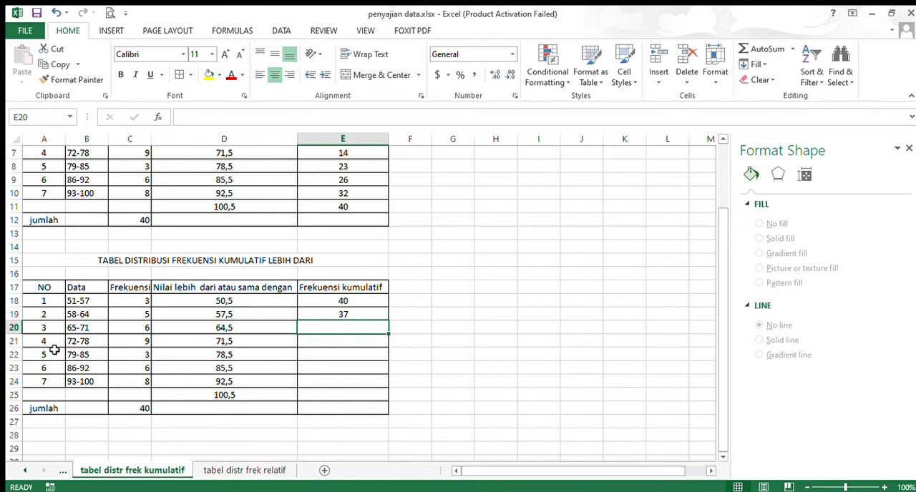
Sum the frequencies from the 65-71 class onward in C20:C24 and enter 32 as the cumulative frequency in E20
left_click(117, 330)
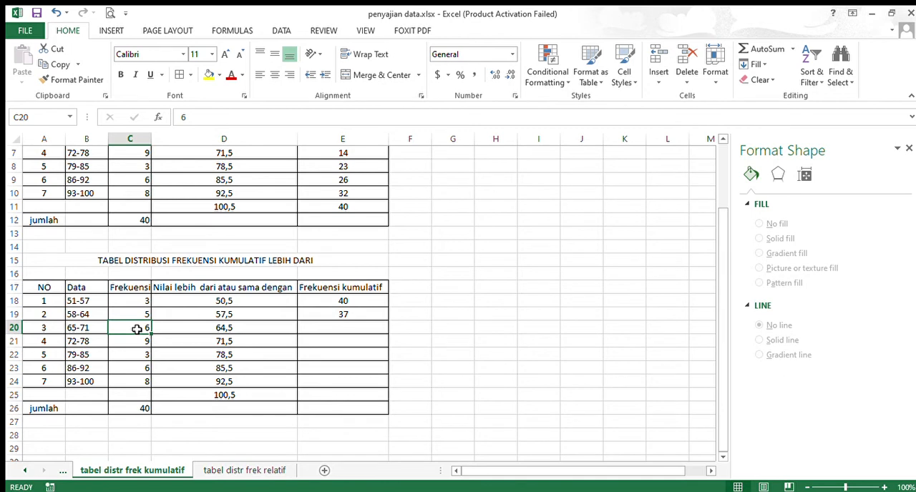
left_click_drag(136, 329, 135, 378)
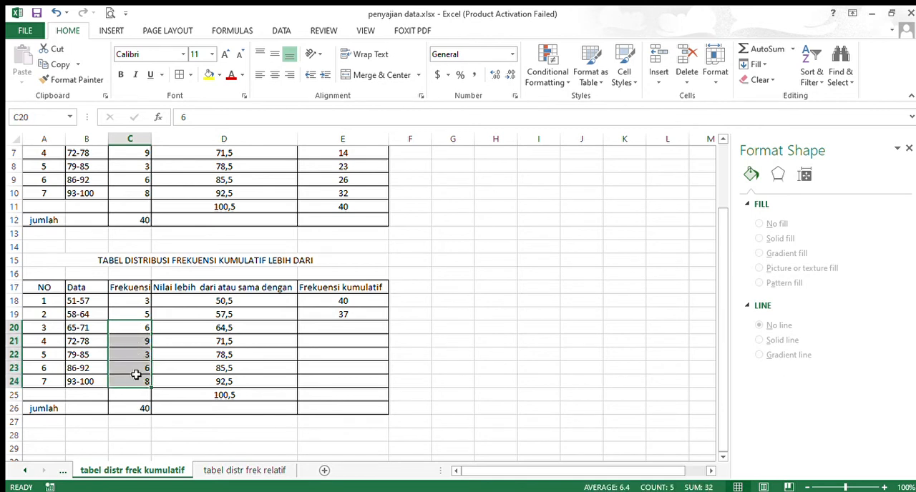
left_click(343, 329)
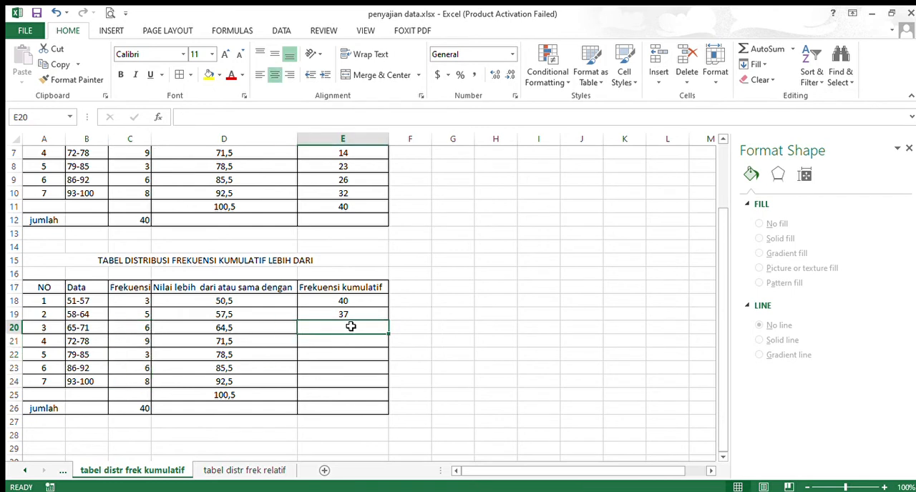
type("32")
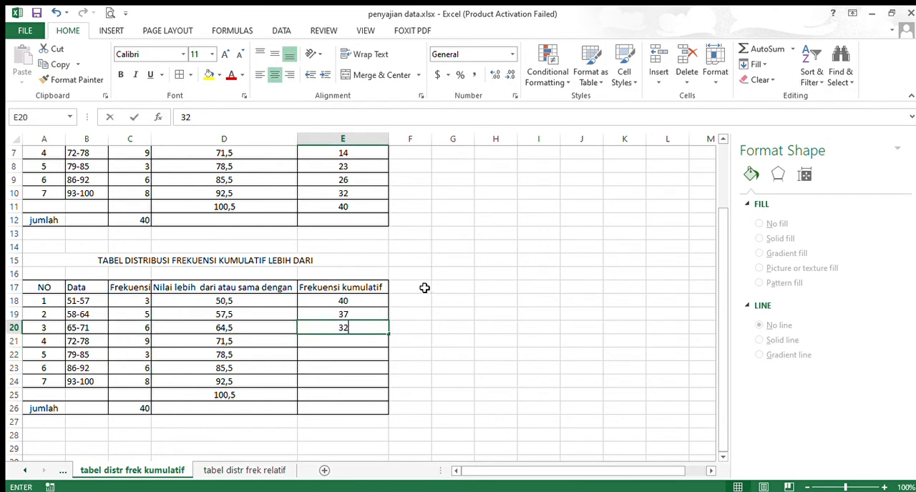
left_click(334, 346)
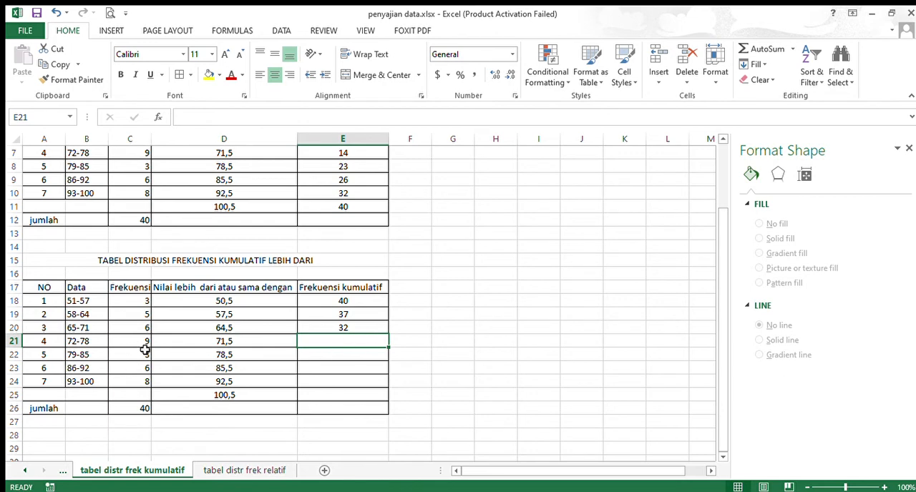
Sum the frequencies from the 72-78 class onward in C21:C24 and enter 26 as the cumulative frequency in E21
left_click_drag(139, 343, 147, 387)
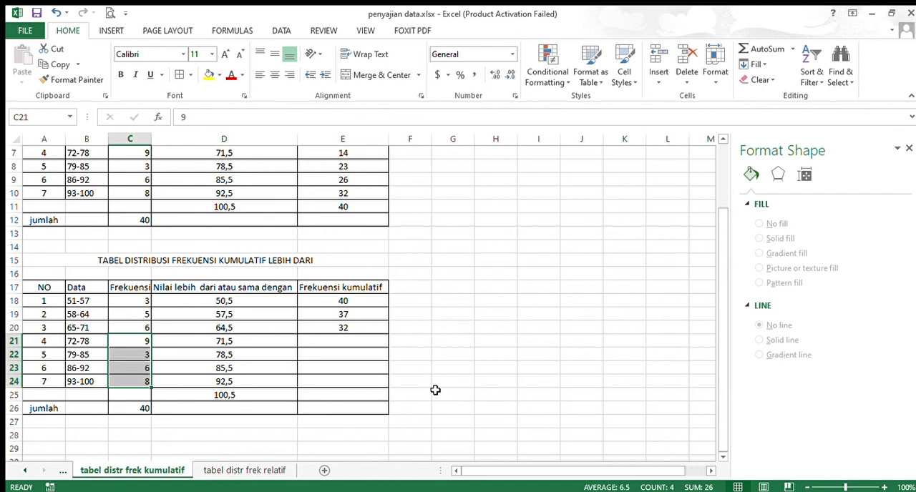
left_click(357, 344)
type("26")
key("Return")
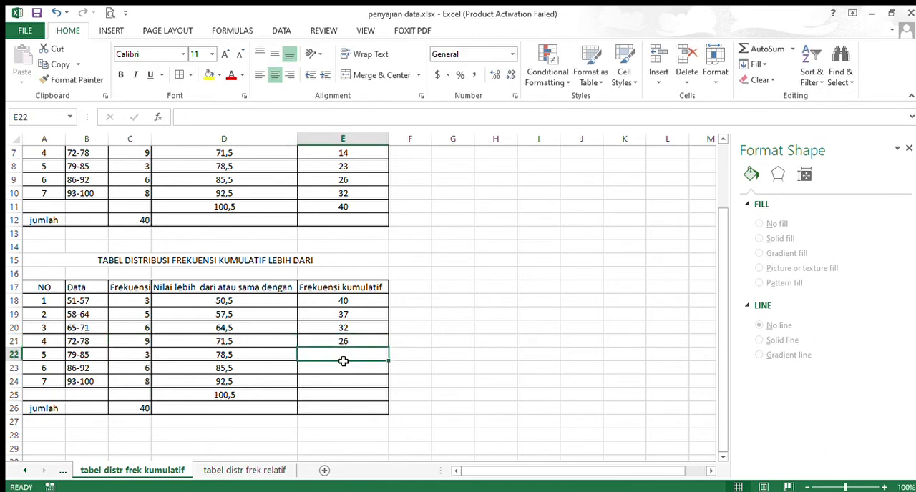
Sum the frequencies from the 79-85 class onward in C22:C24 and enter 17 as the cumulative frequency in E22
left_click_drag(136, 354, 139, 379)
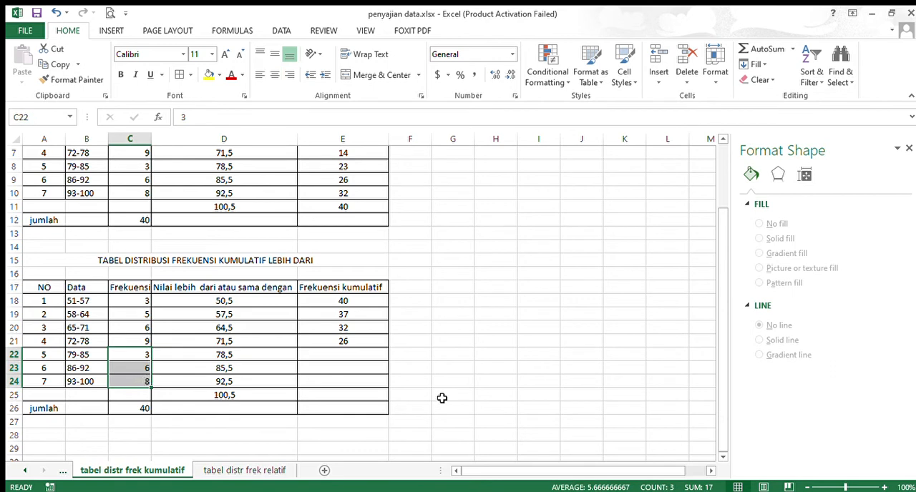
left_click(355, 355)
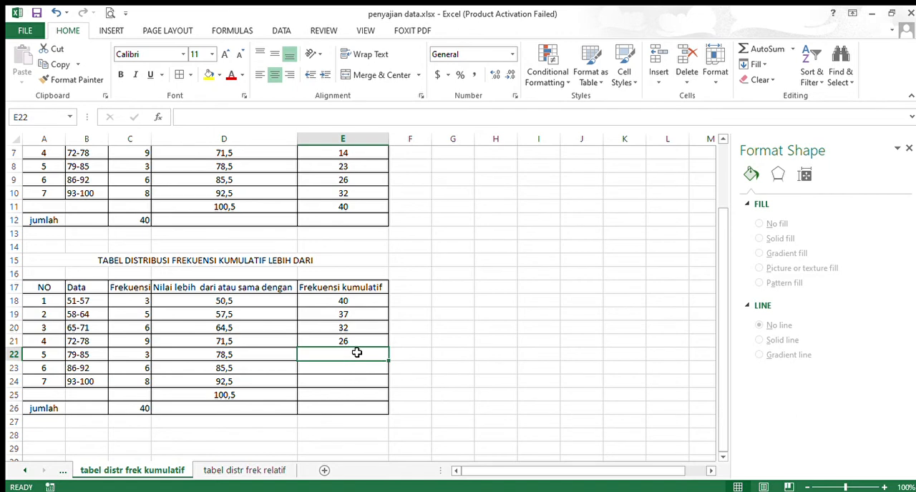
type("17")
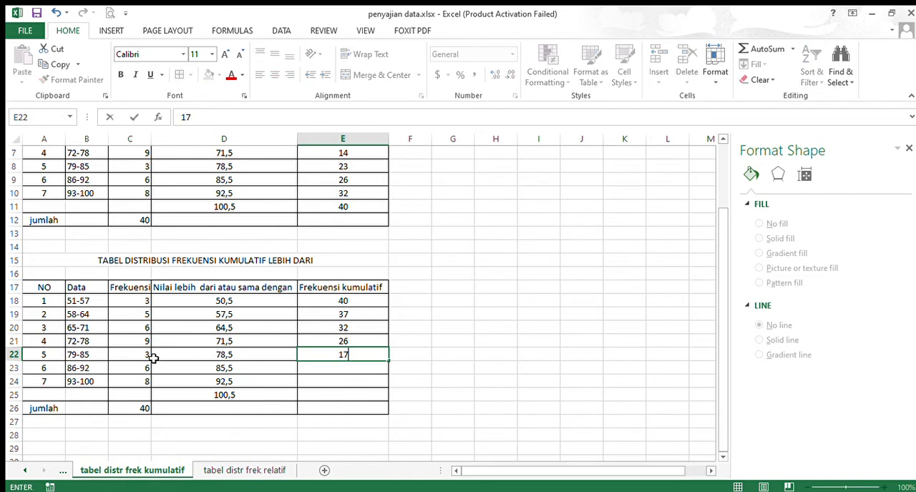
Complete the "lebih dari" table by entering the cumulative frequencies 14, 8 and 0 in E23, E24 and E25
left_click(356, 373)
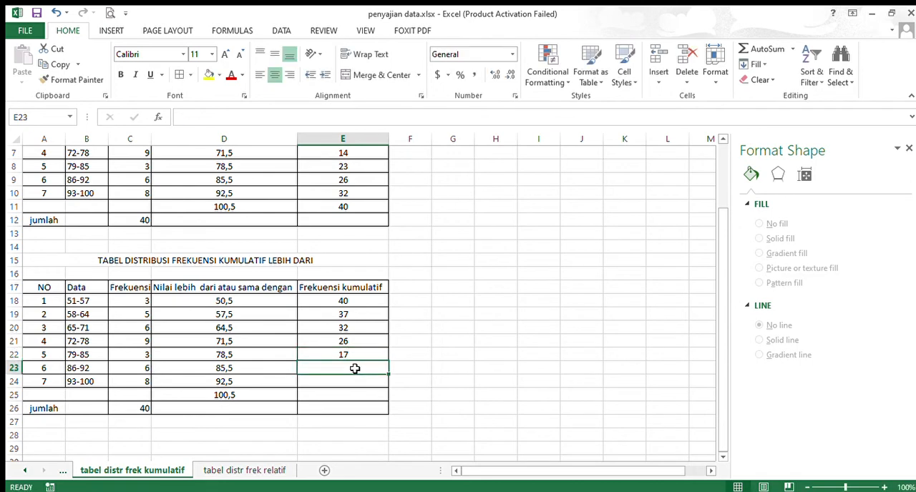
type("14")
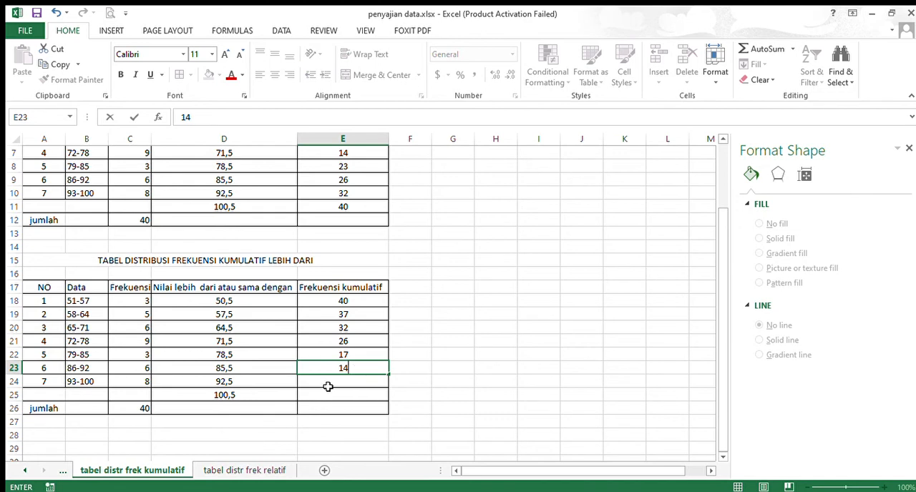
left_click(336, 385)
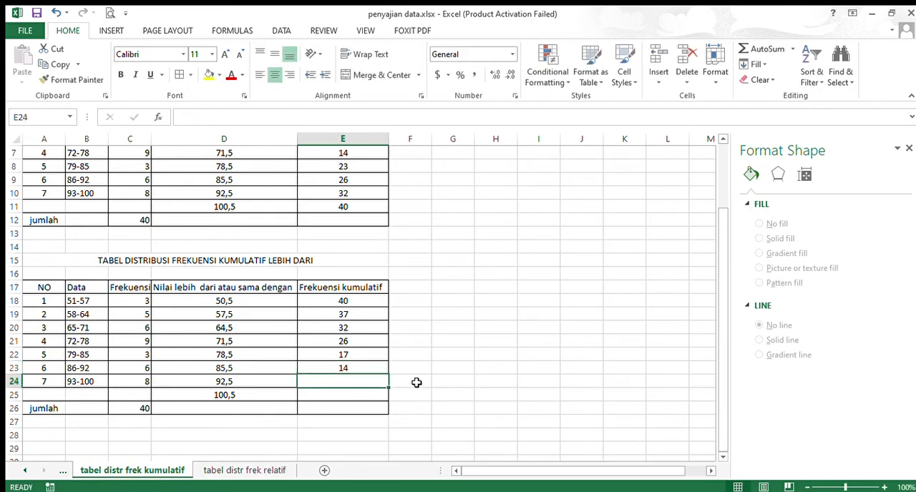
type("8")
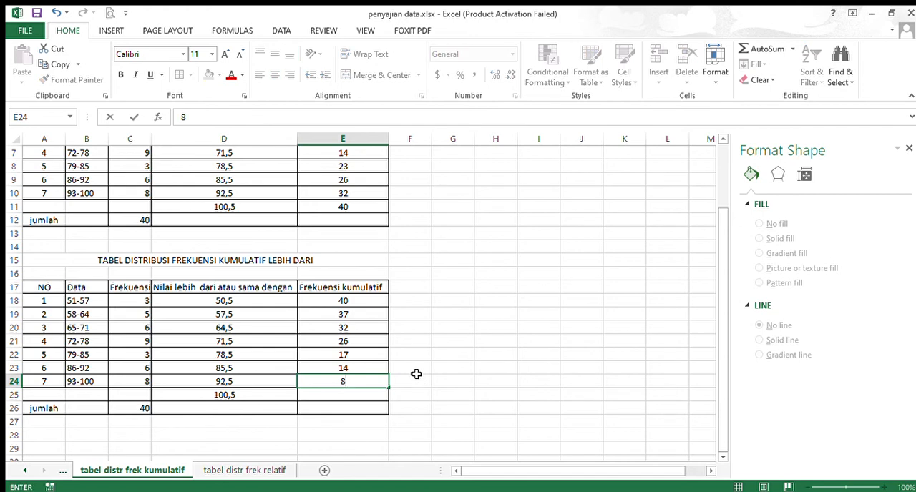
left_click(359, 394)
type("0")
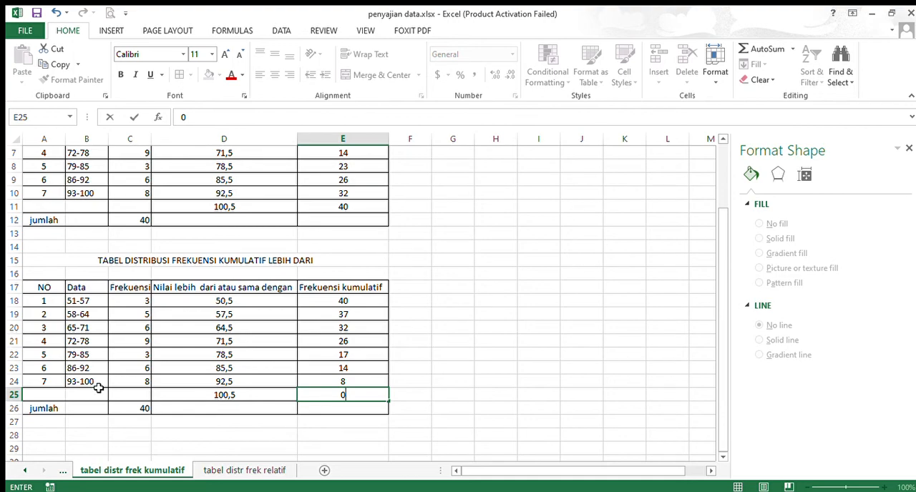
scroll(441, 316, "up", 2)
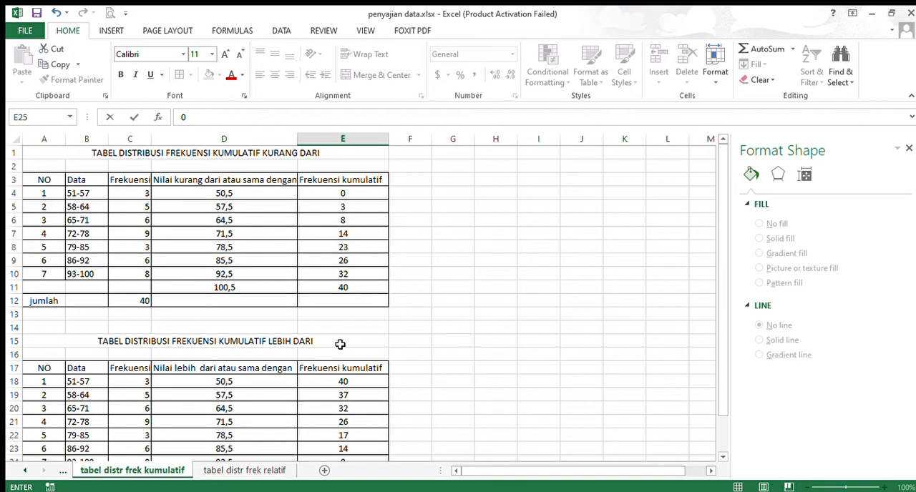
scroll(340, 344, "down", 2)
Go to the "tabel distr frek relatif" sheet and clear the existing relative frequency formula in D4
left_click(269, 474)
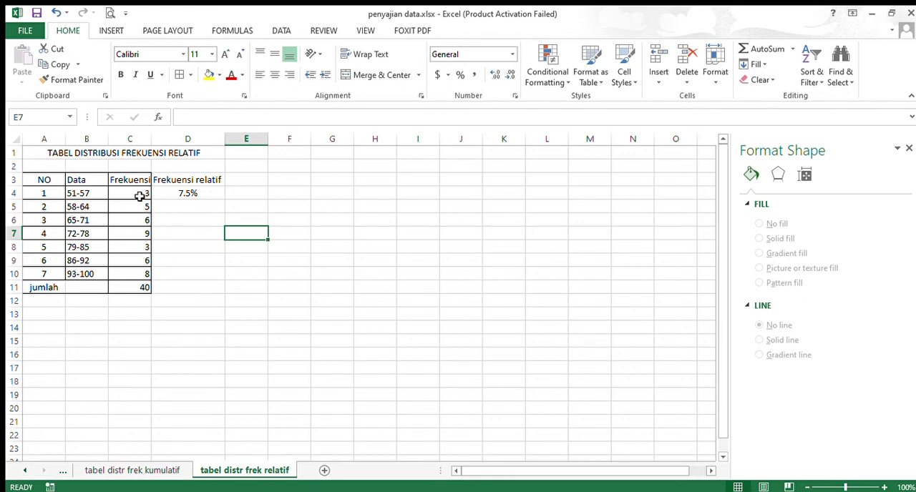
left_click(170, 195)
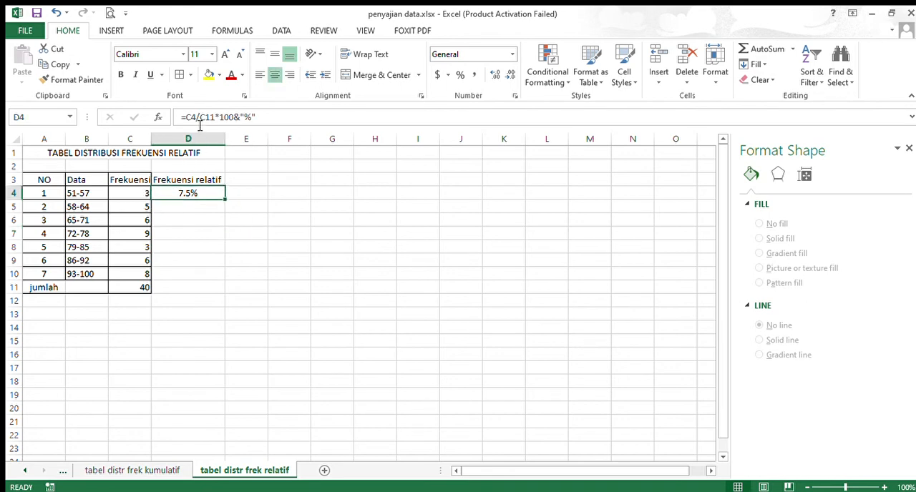
left_click_drag(265, 120, 181, 116)
key("BackSpace")
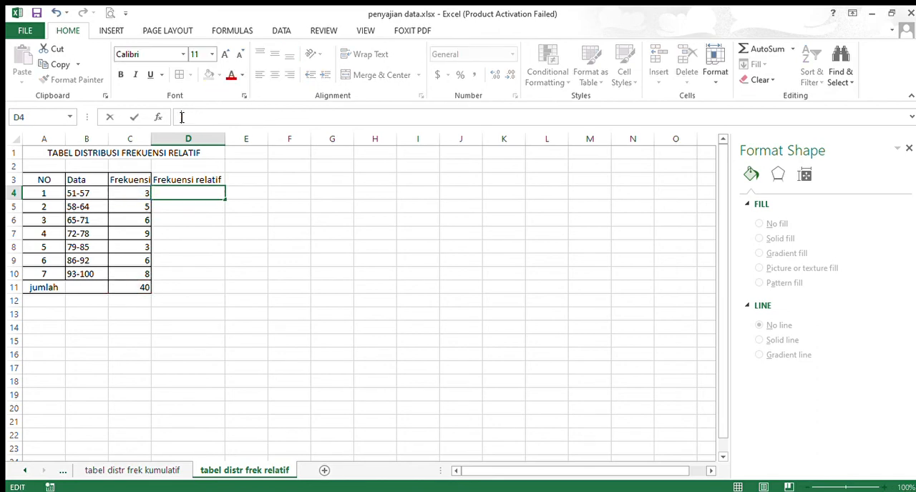
Calculate the relative frequency of the 51-57 class in D4 with the formula =C4/C11*100&"%"
type("=")
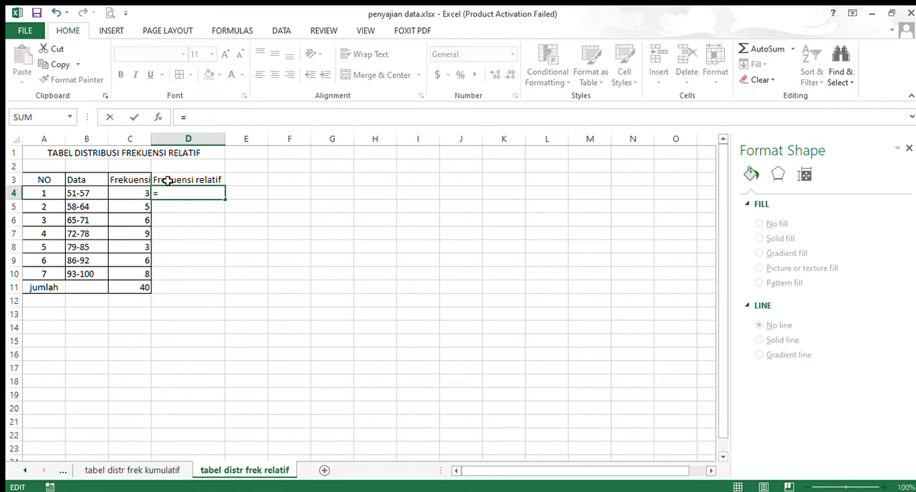
left_click(142, 193)
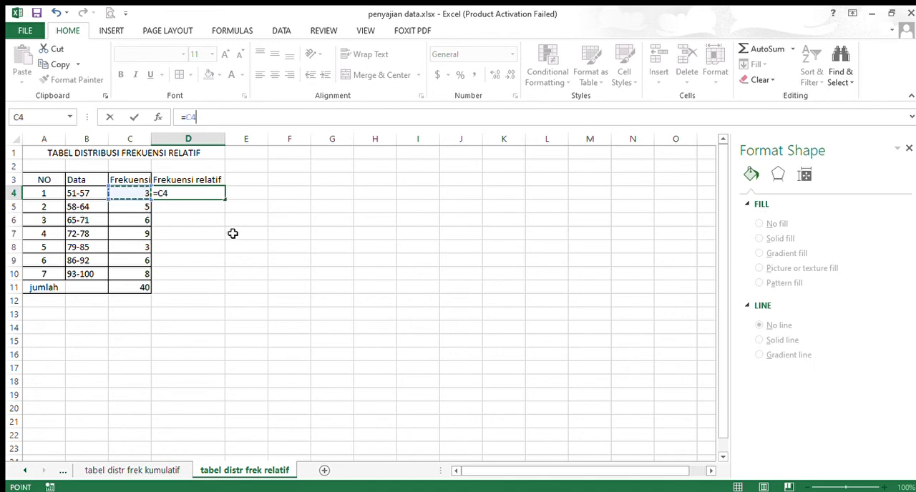
type("/")
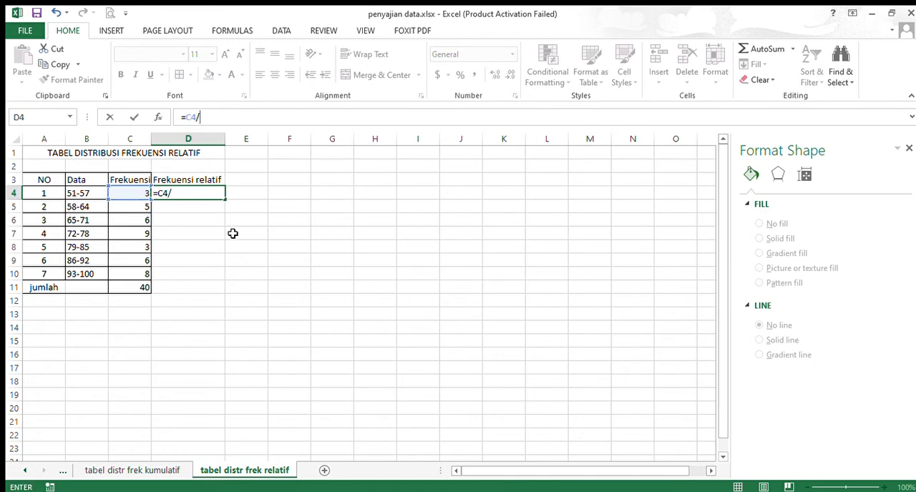
left_click(135, 287)
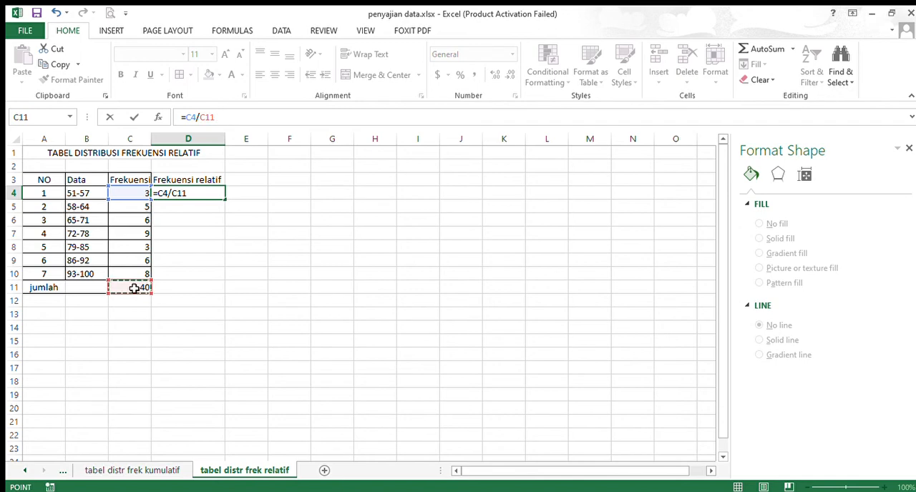
type("*100")
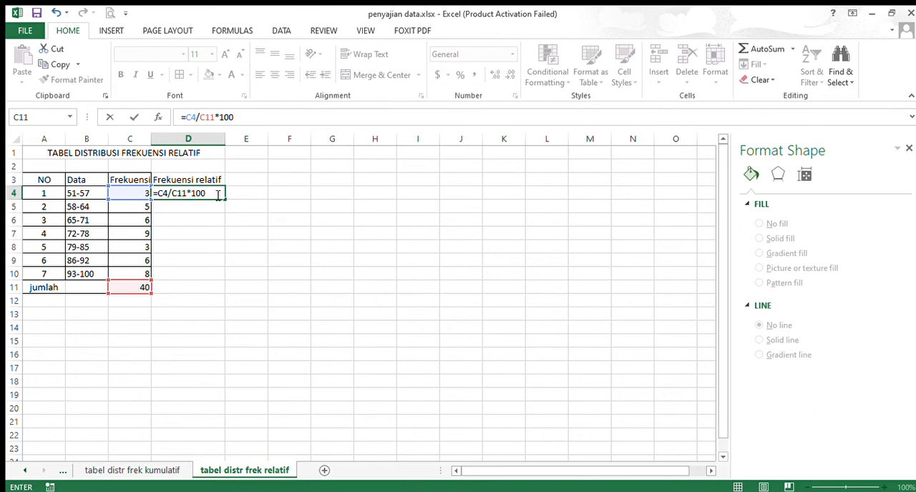
type("&")
type("%\"")
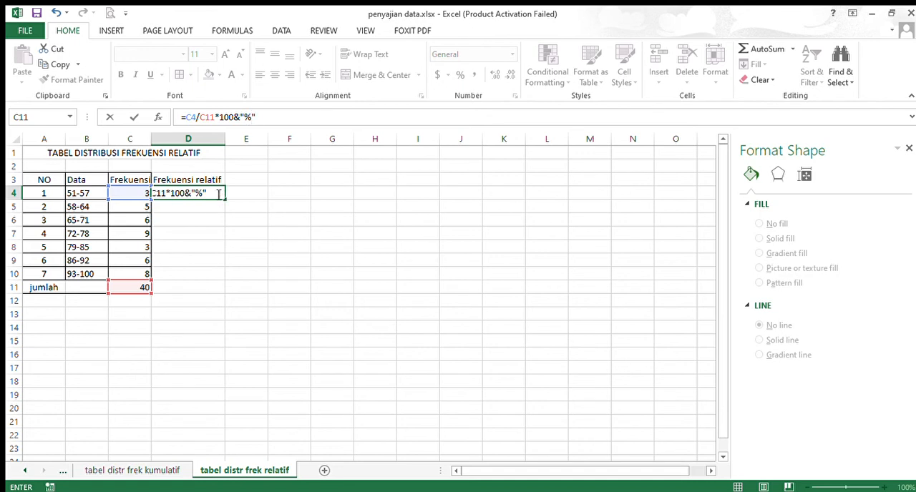
key("Return")
Try to fill the relative frequency formula from D4 down through D10, and undo the fill
left_click(214, 191)
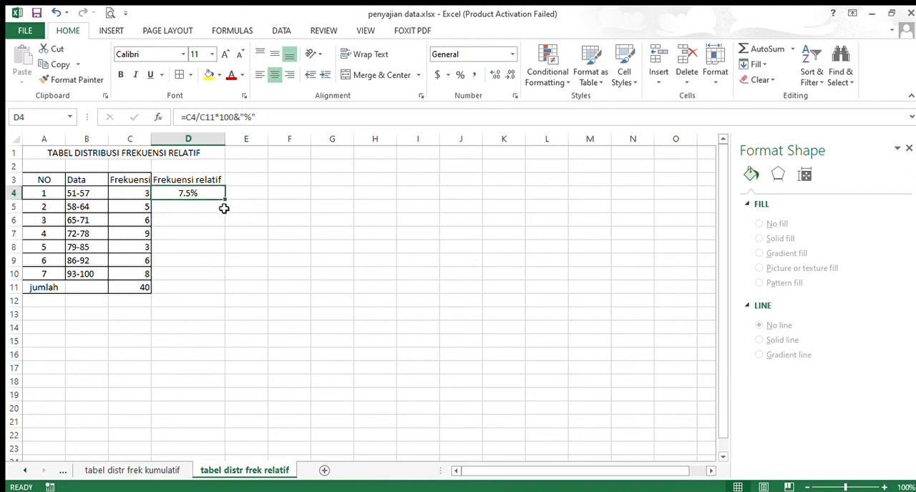
left_click_drag(222, 202, 229, 278)
left_click(205, 208)
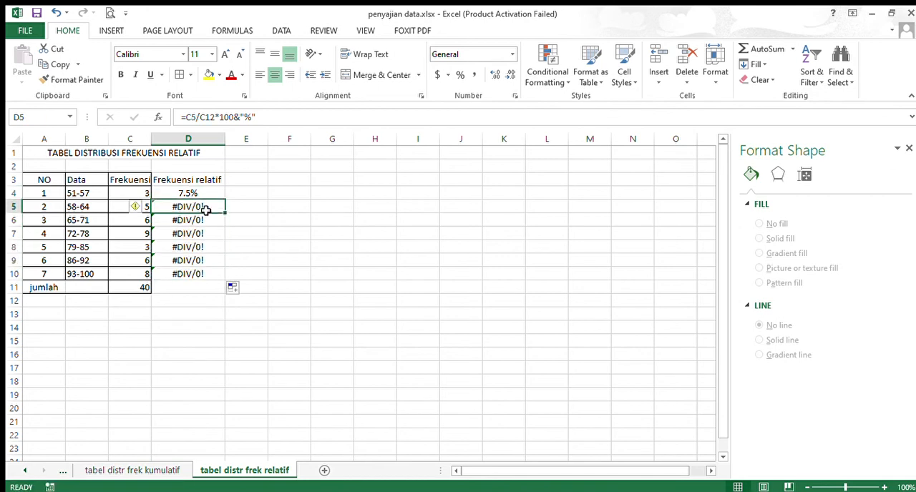
key("ctrl+z")
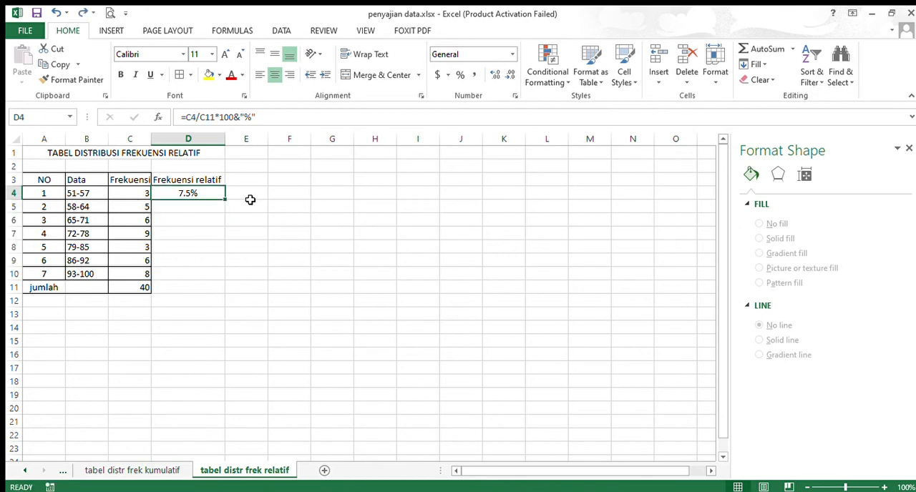
Calculate the relative frequency of the 58-64 class in D5 with the formula =C5/C11*100&"%"
left_click(193, 204)
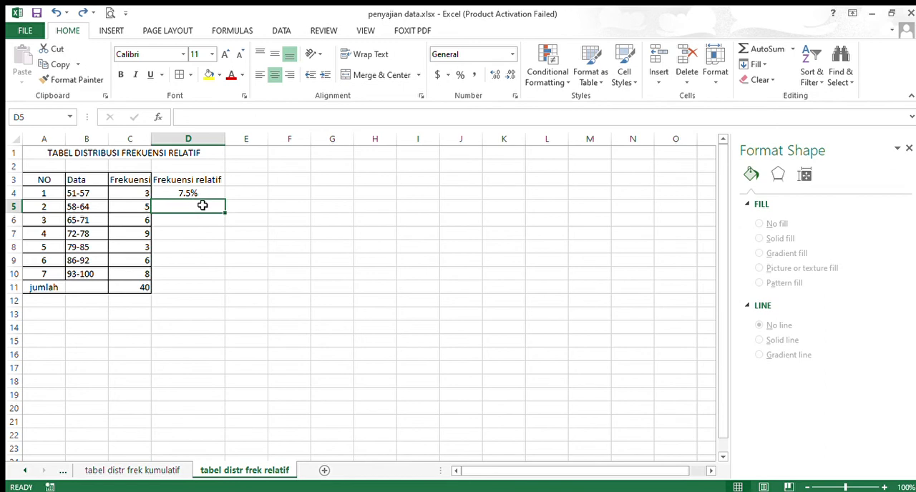
type("=")
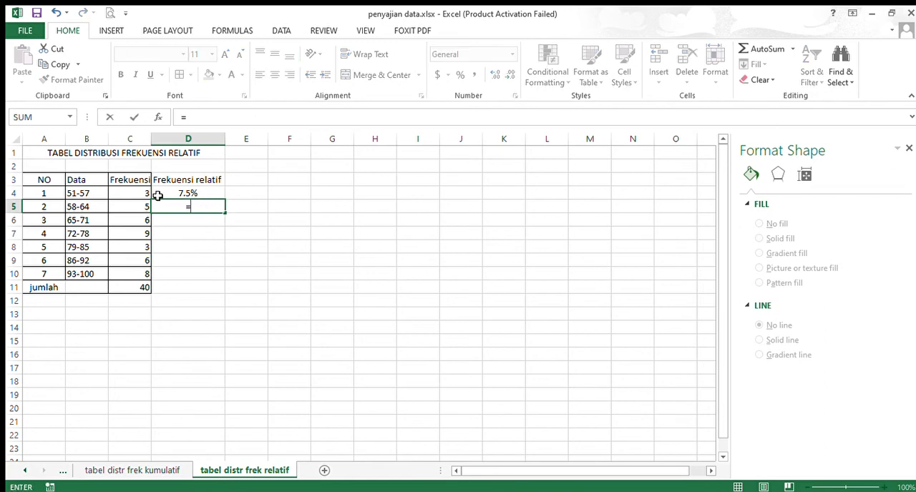
left_click(143, 208)
type("/")
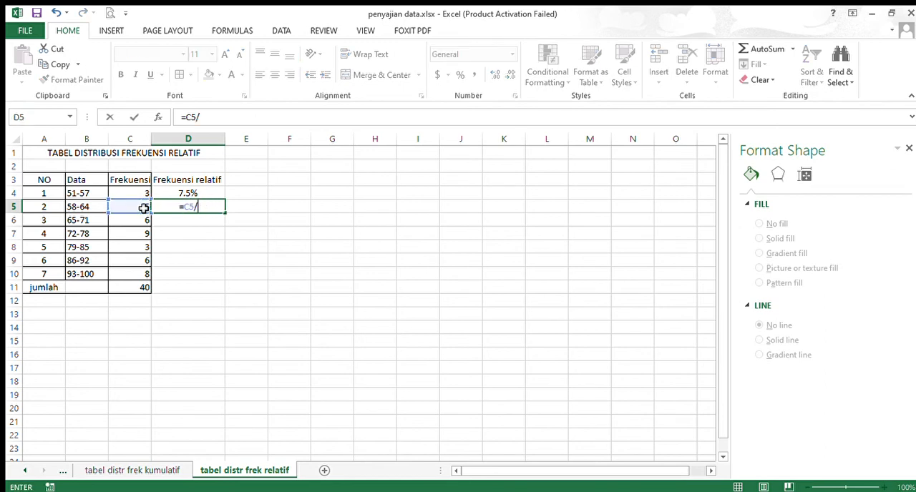
left_click(137, 287)
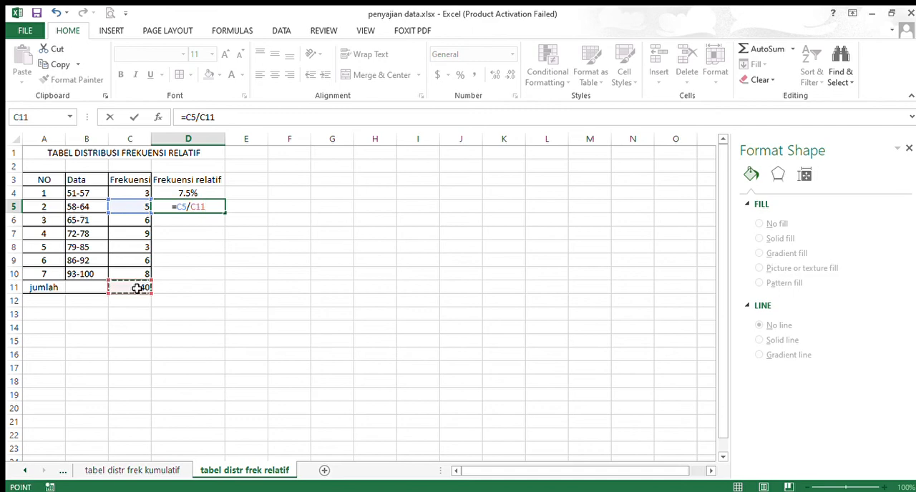
type("*100")
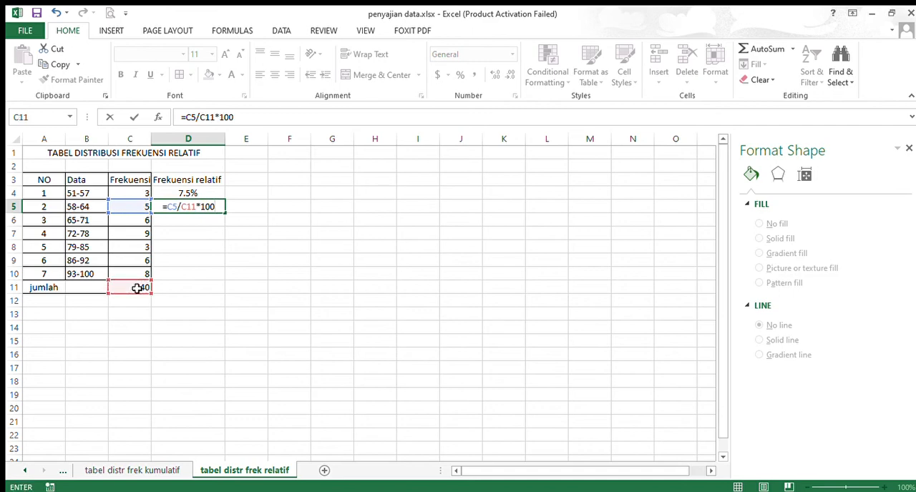
type("&\"%")
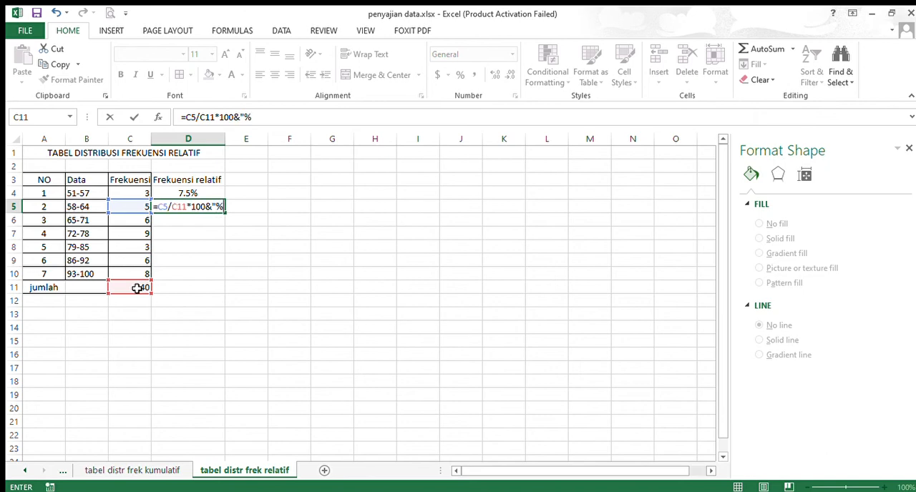
type("\"")
key("Return")
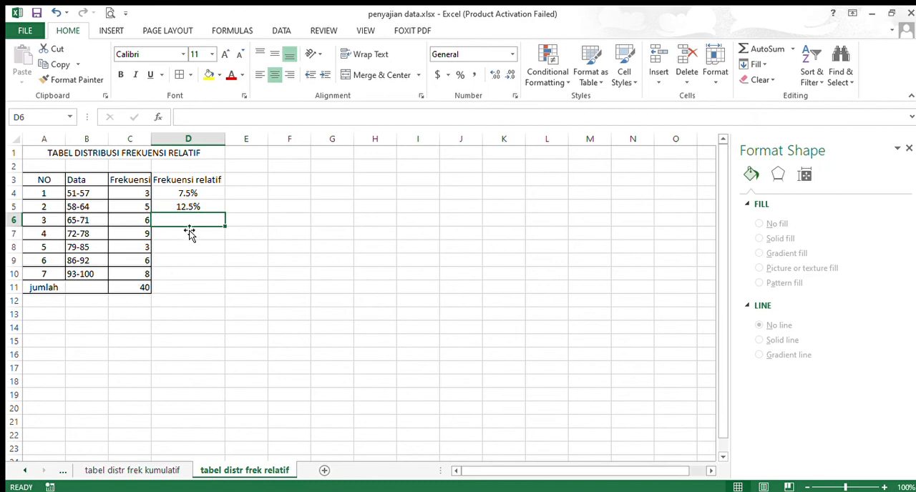
Calculate the relative frequency of the 65-71 class in D6 with the formula =C6/C11*100&"%"
type("=")
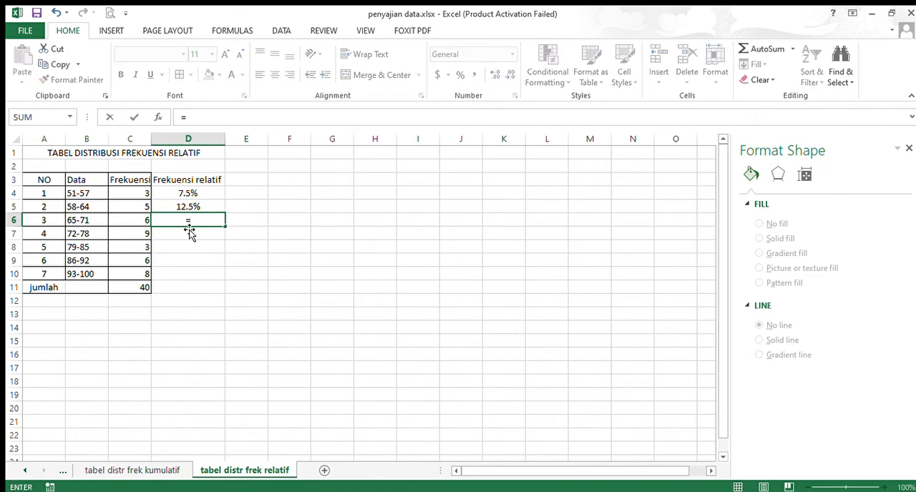
left_click(123, 220)
type("/")
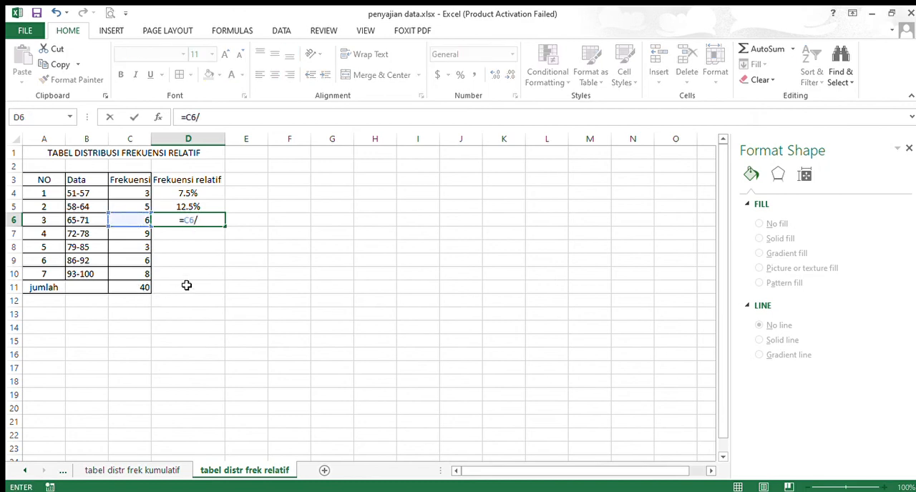
left_click(143, 290)
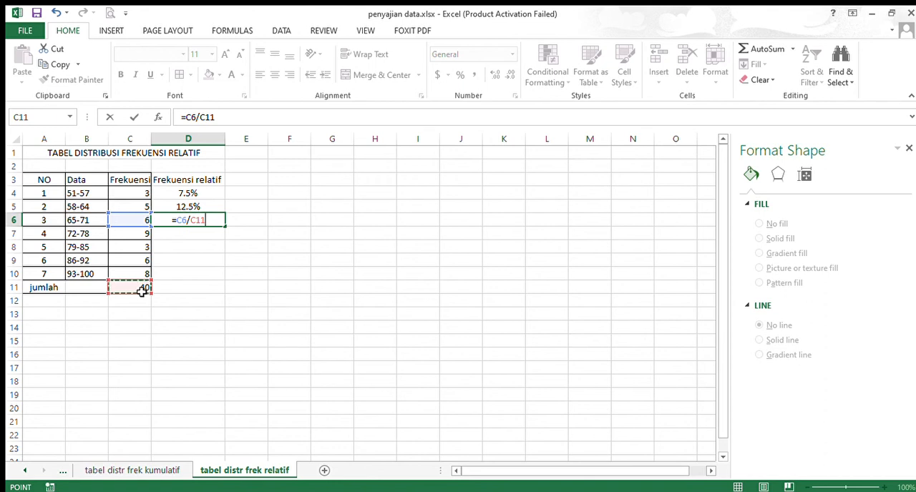
type("*100")
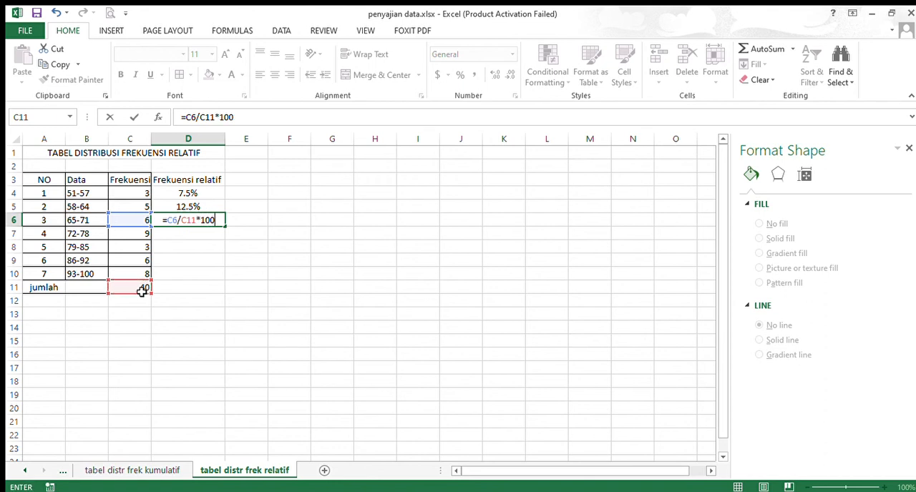
type("&\"%\"")
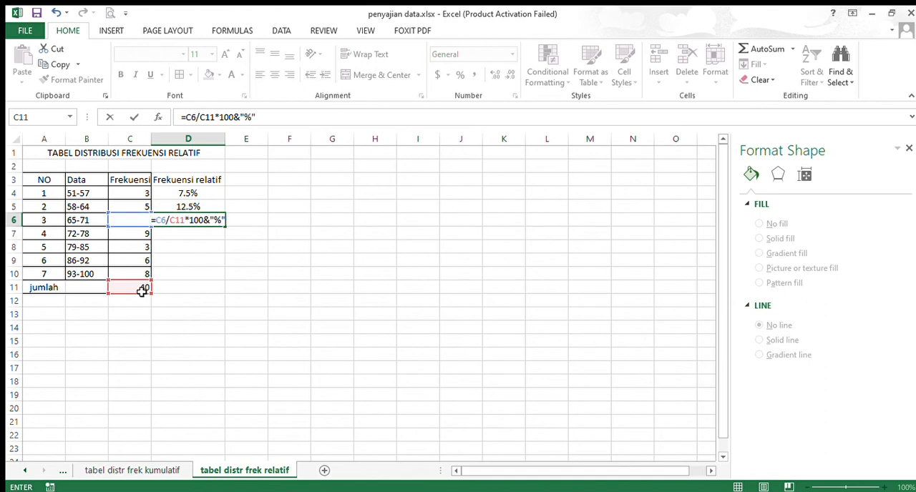
key("Return")
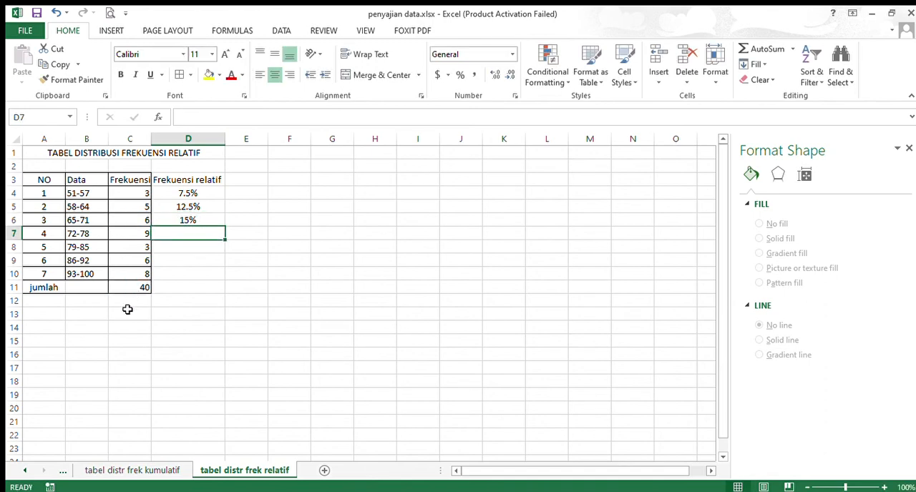
Calculate the relative frequency of the 72-78 class in D7 with the formula =C7/C11*100&"%"
type("=")
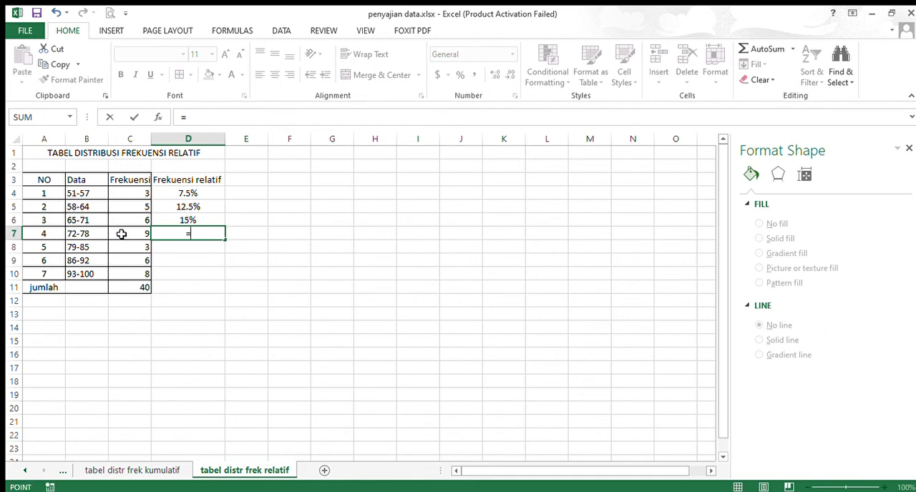
left_click(122, 234)
type("/")
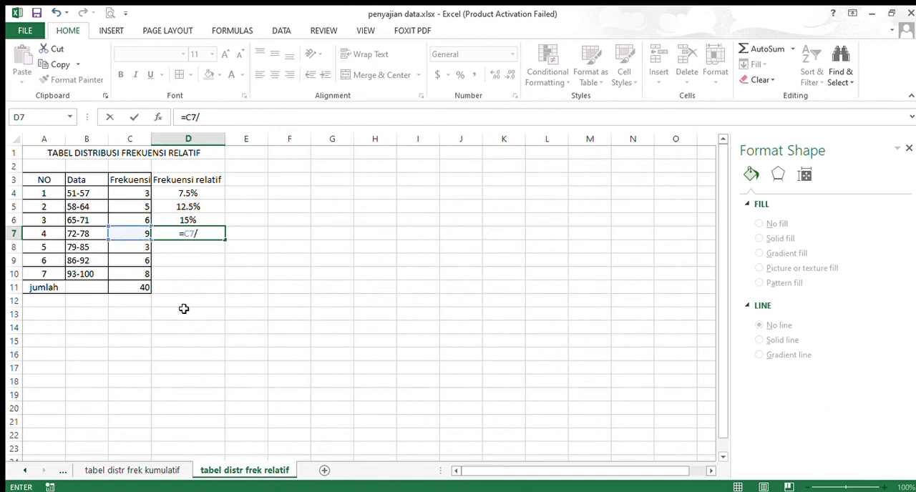
left_click(143, 287)
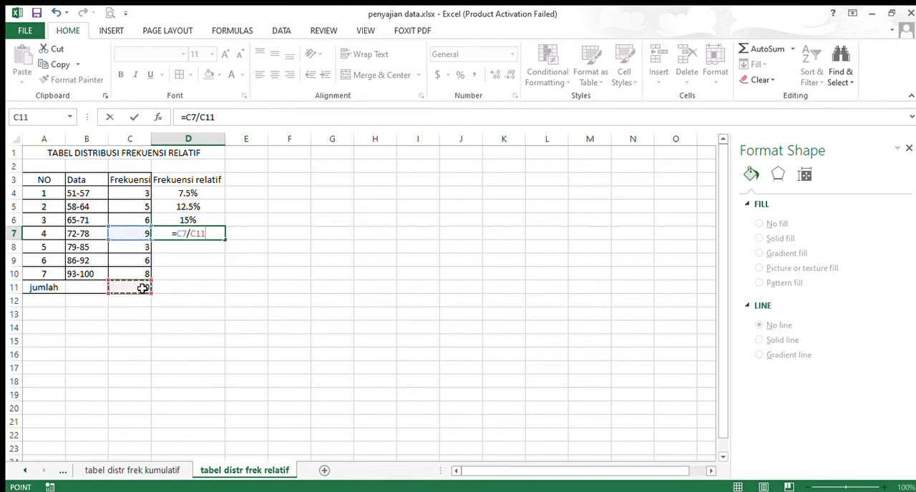
type("*10")
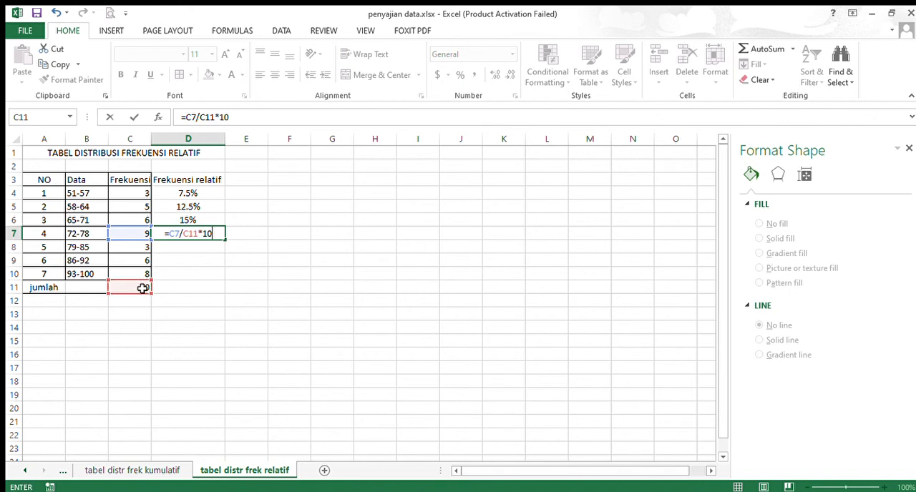
type("0&\"")
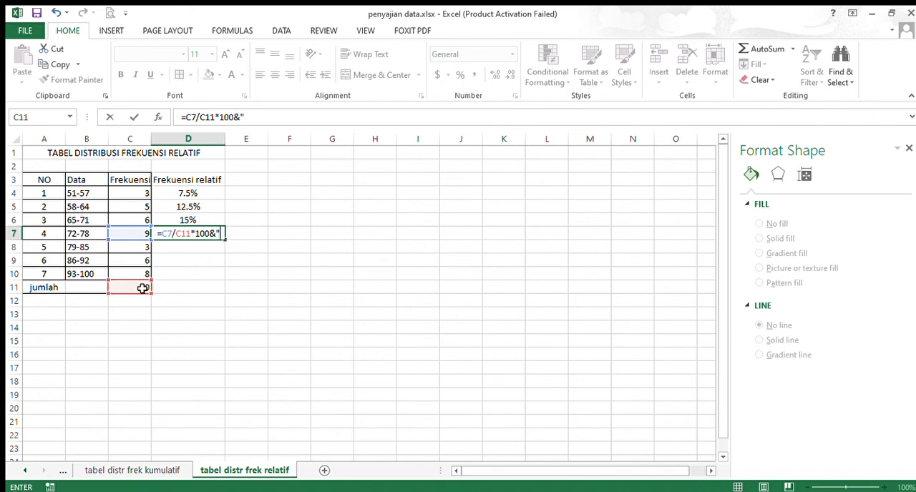
type("%\"")
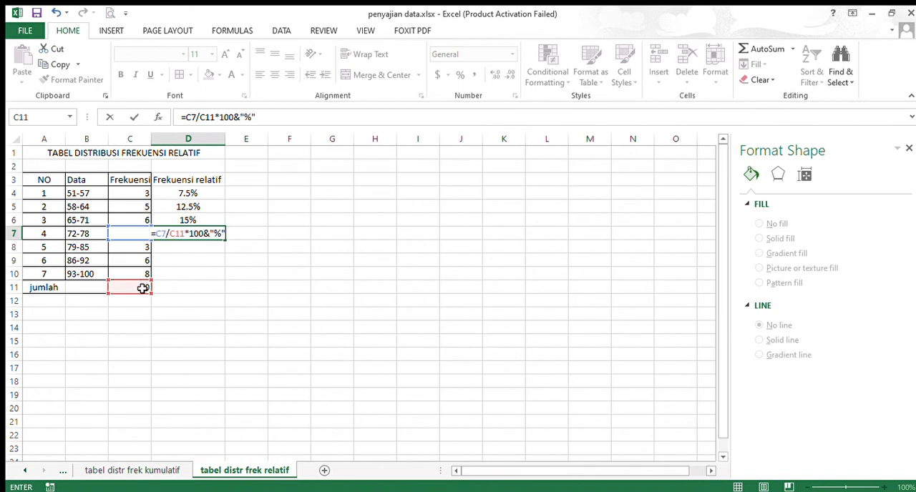
key("Return")
Calculate the relative frequency of the 79-85 class in D8 with the formula =C8/C11*100&"%"
type("=")
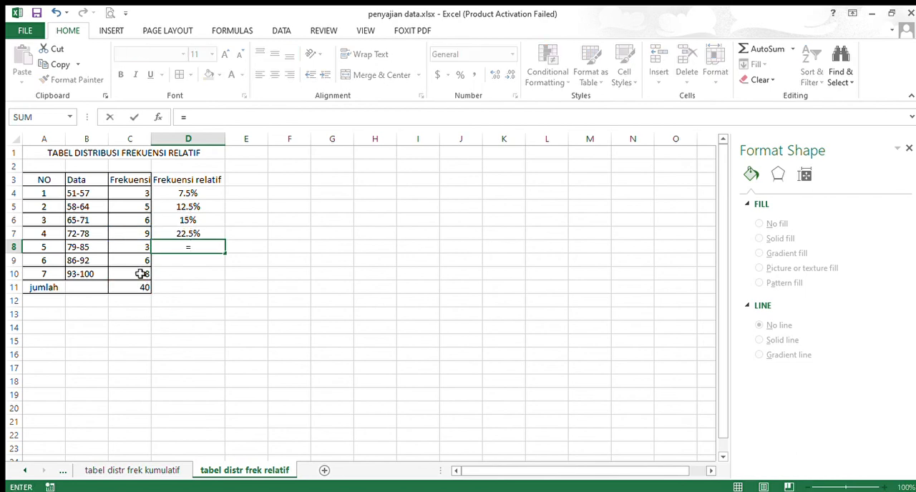
left_click(128, 254)
type("/")
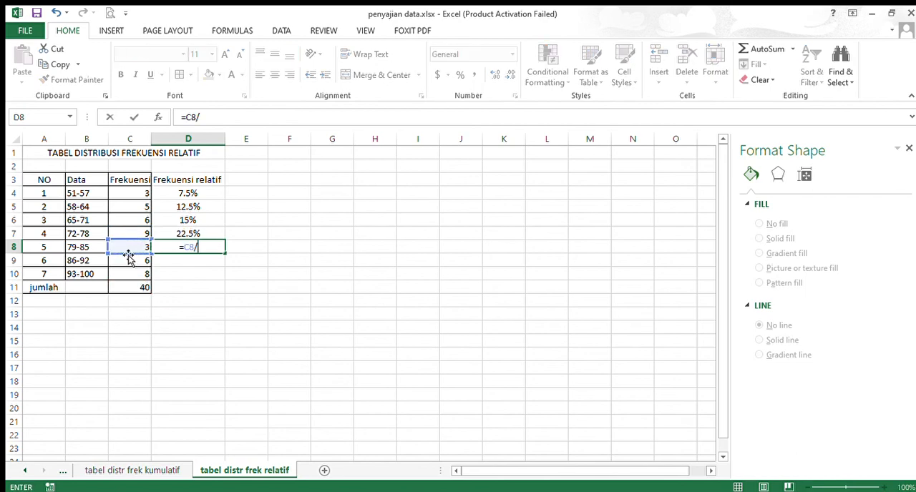
left_click(119, 292)
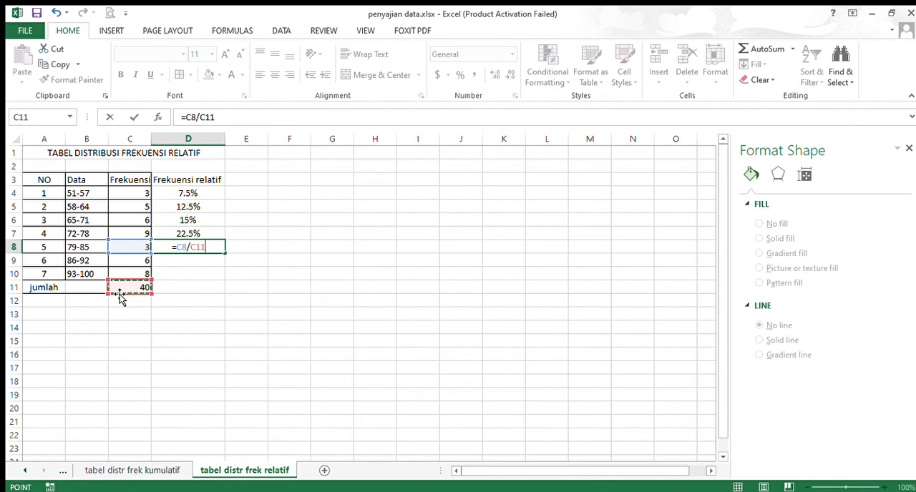
type("*100")
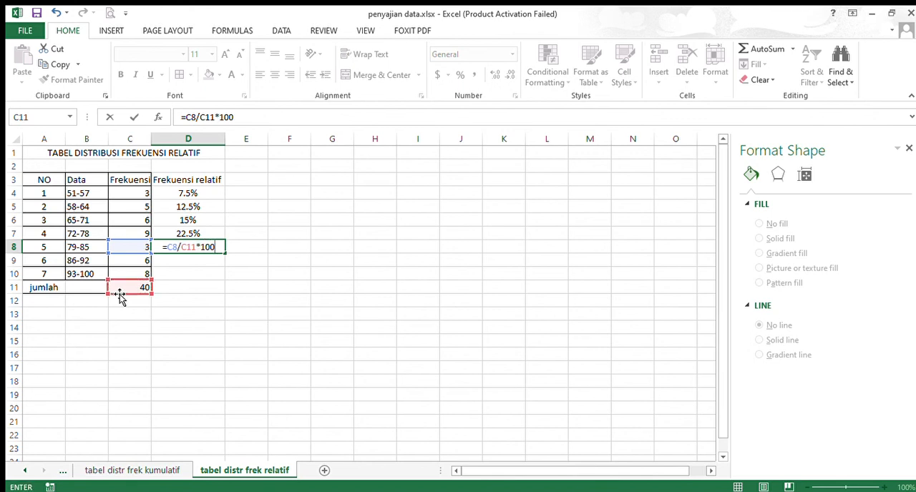
type("&\"%\"")
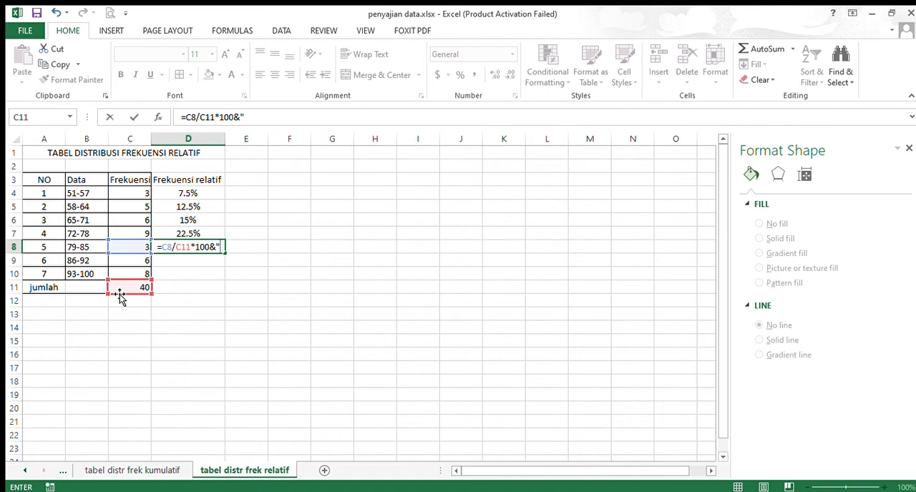
key("Return")
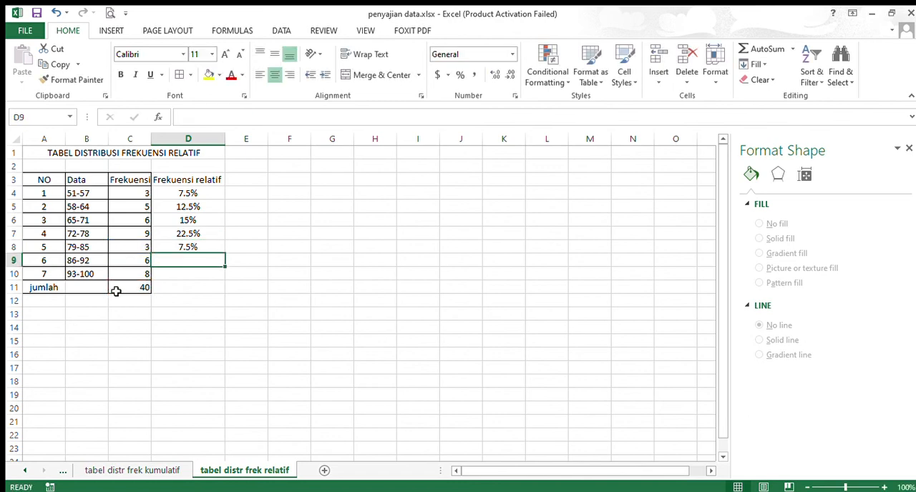
Calculate the relative frequency of the 86-92 class in D9 with the formula =C9/C11*100&"%"
type("=")
left_click(131, 262)
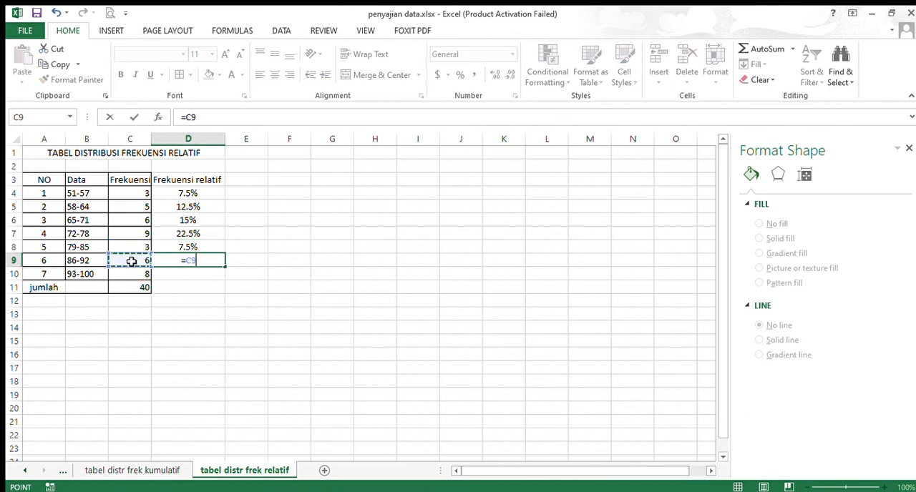
type("/")
left_click(129, 287)
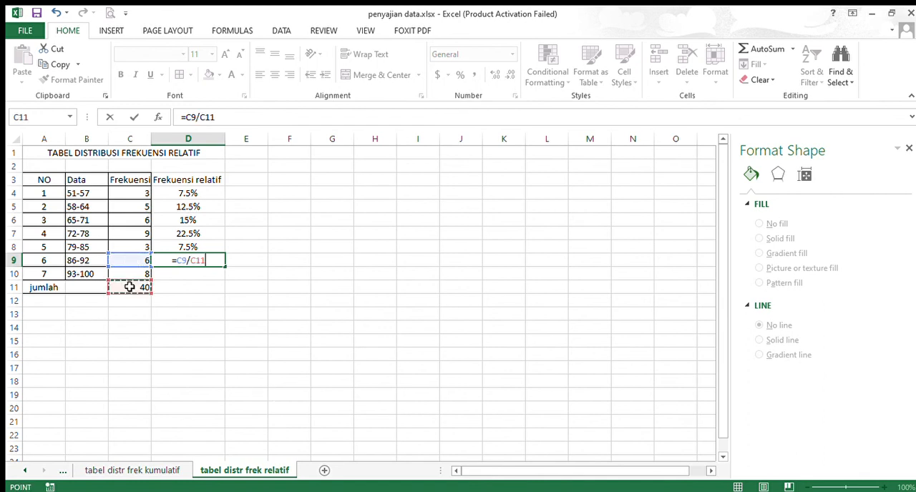
type("*100")
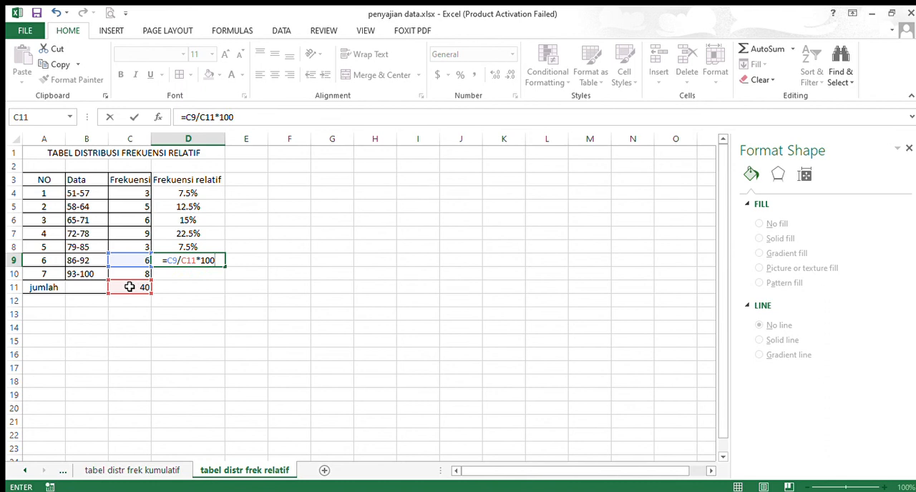
type("&\"")
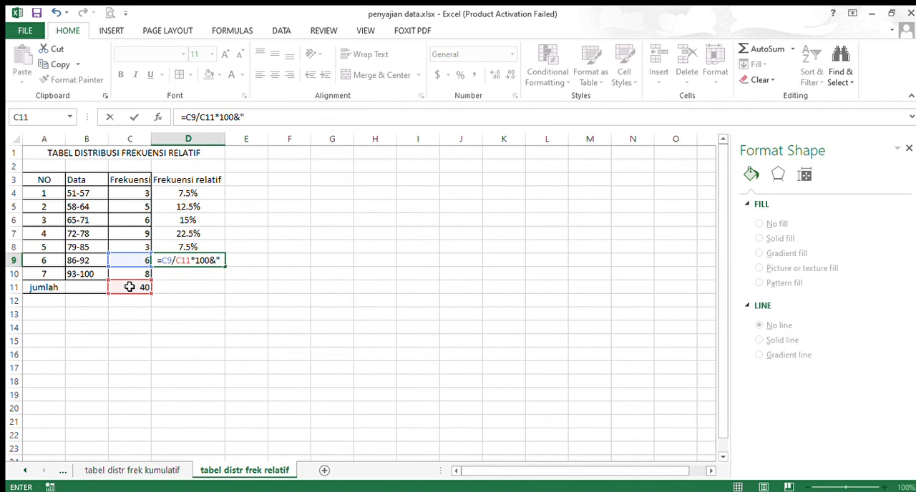
type("%\"")
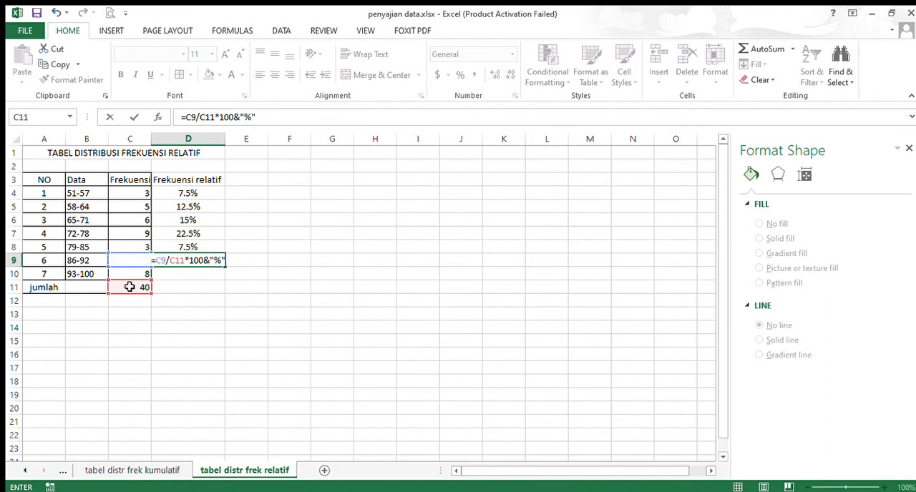
key("Return")
Calculate the relative frequency of the 93-100 class in D10 with the formula =C10/C11*100&"%"
type("=")
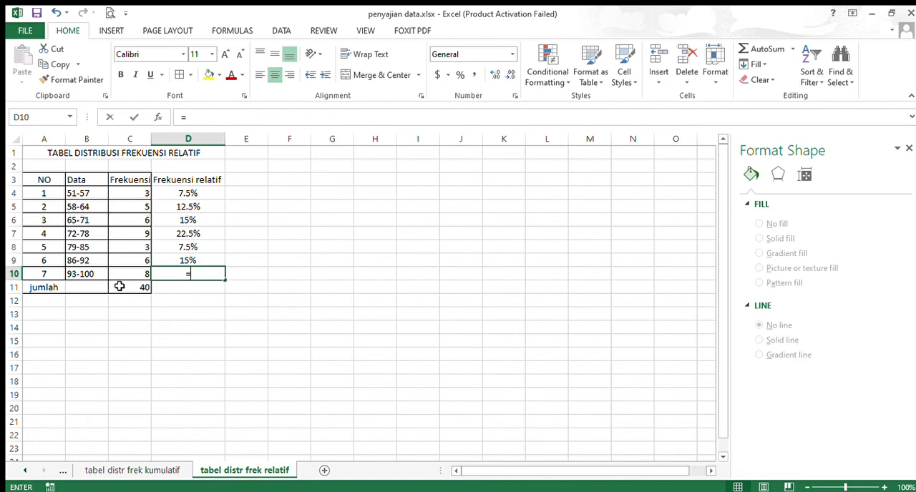
left_click(125, 277)
type("/")
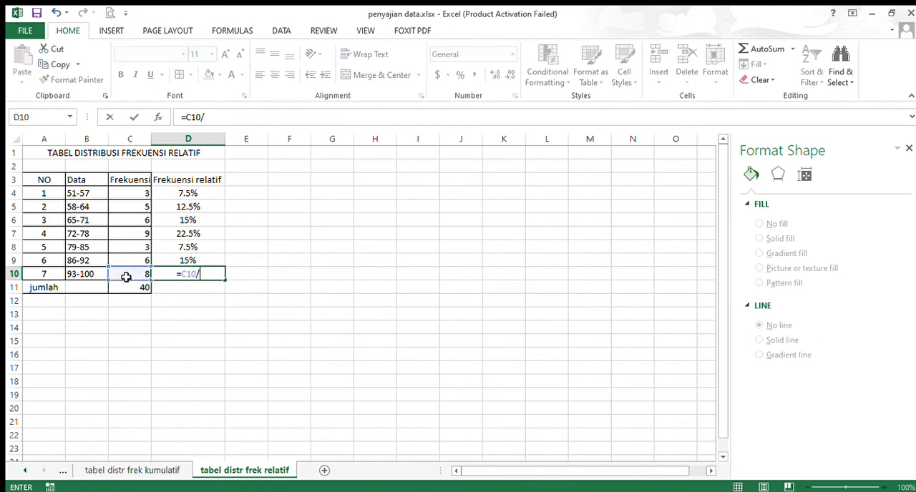
left_click(133, 289)
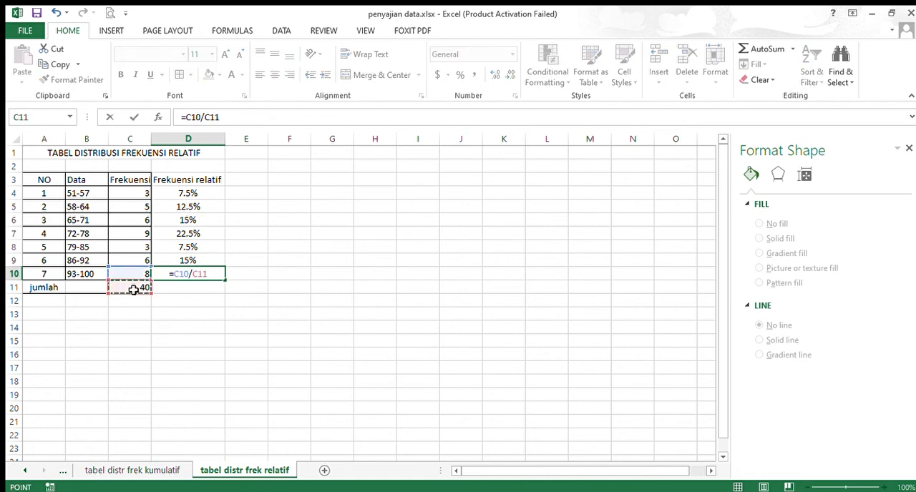
type("*100")
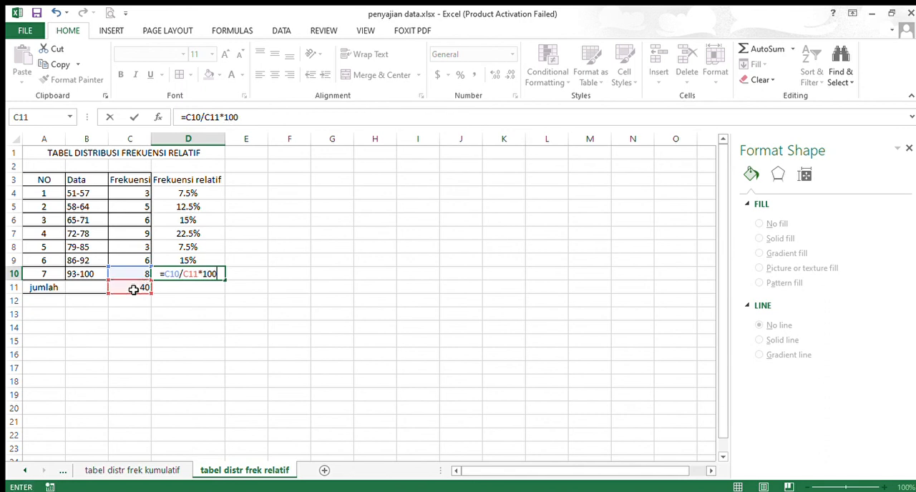
type("&\"")
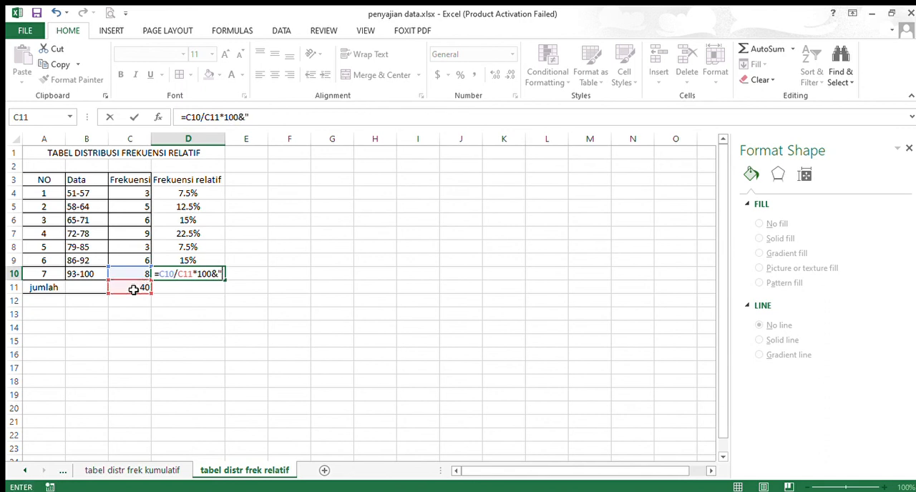
type("%")
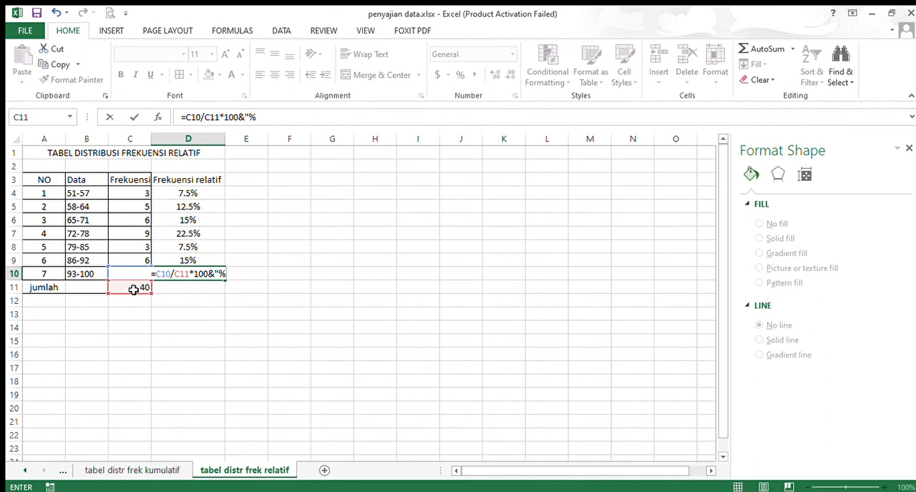
type("\"")
key("Return")
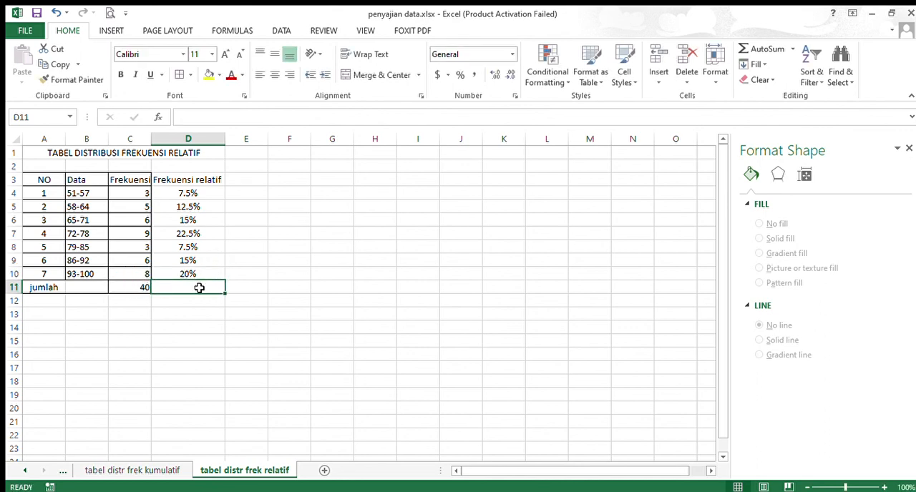
Try to total the relative frequencies in D11 of the jumlah row with the formula =SUM(D4:D10)
type("=")
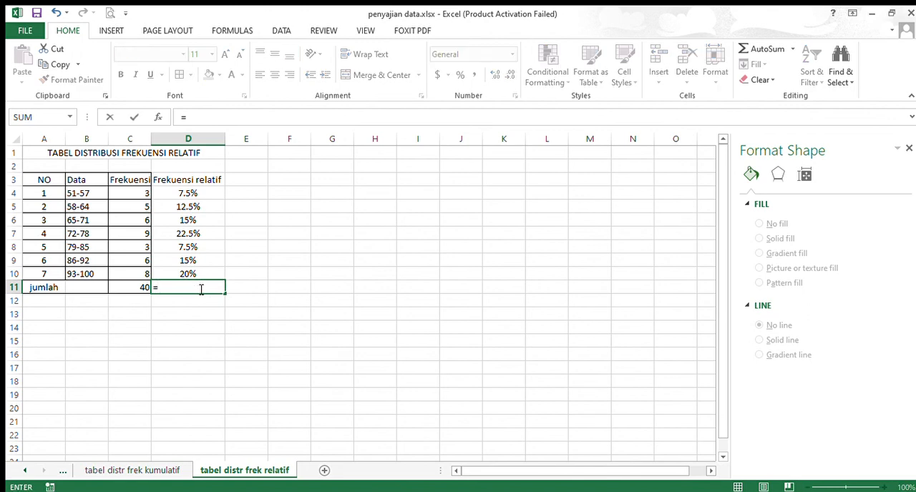
type("m(")
left_click_drag(189, 190, 193, 275)
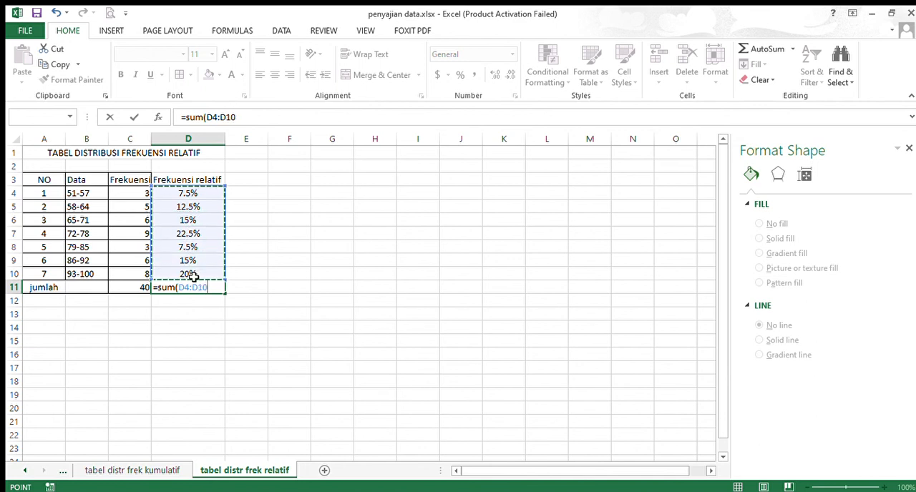
type(")")
key("Return")
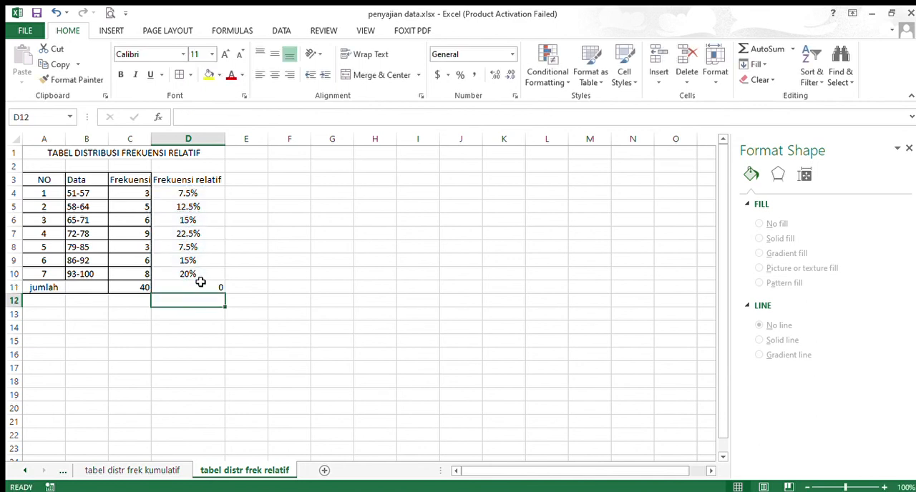
Try to extend the total formula in D11 to =SUM(D4:D10)&"%", and clear the cell
left_click(209, 289)
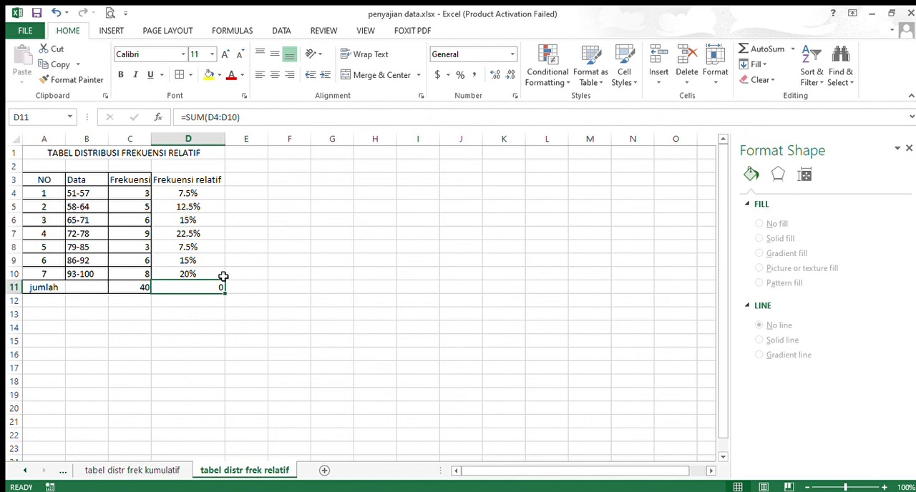
left_click(262, 117)
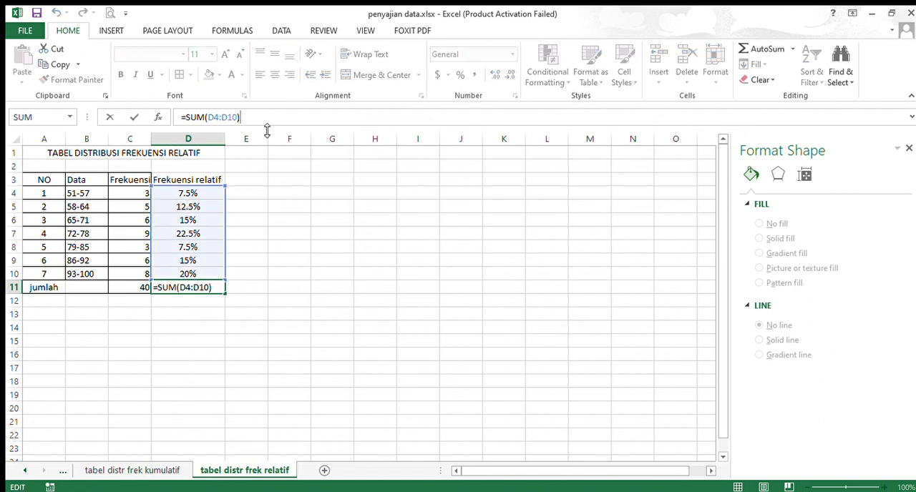
type("&\"%")
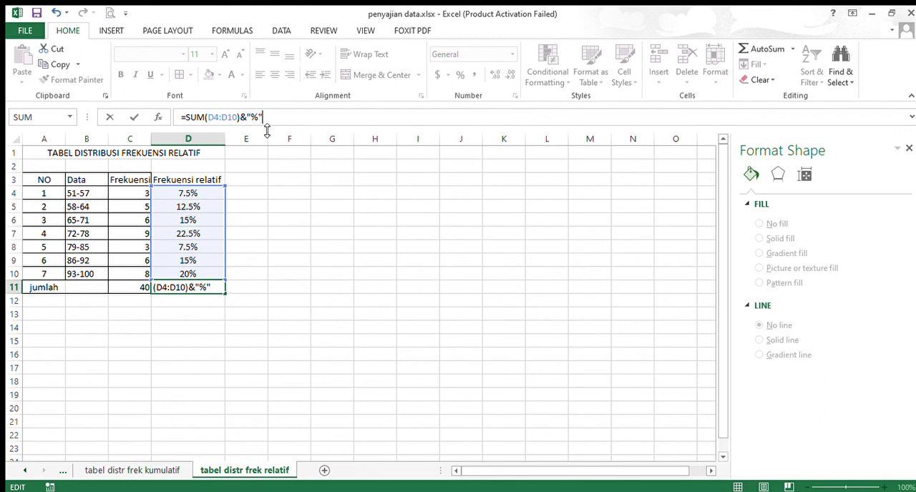
key("Return")
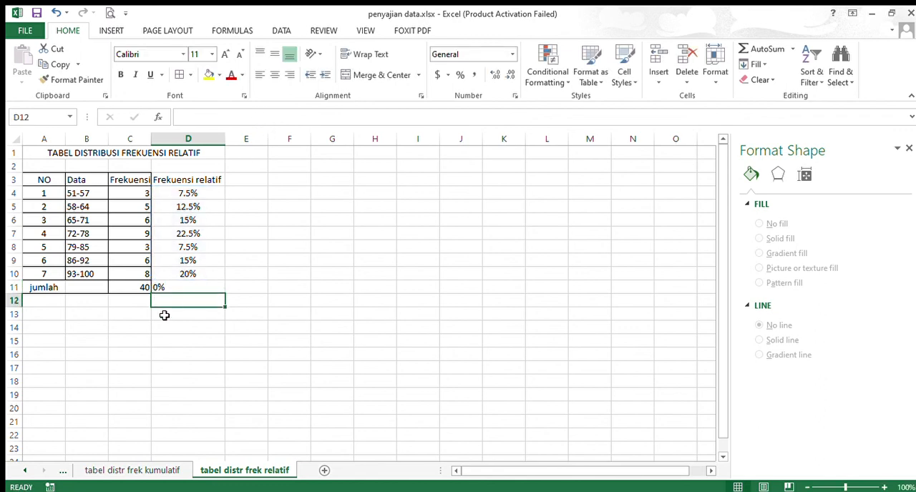
left_click(169, 288)
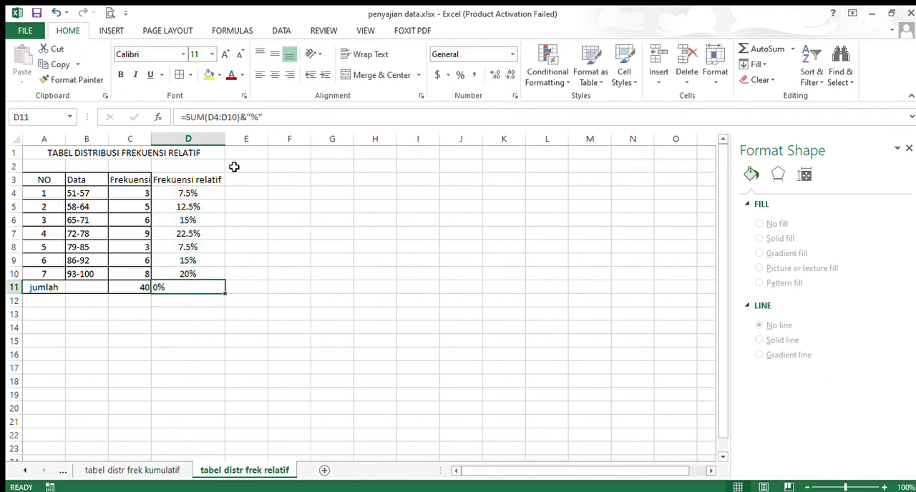
Select the relative frequency formula of the 51-57 class in D4
left_click(189, 198)
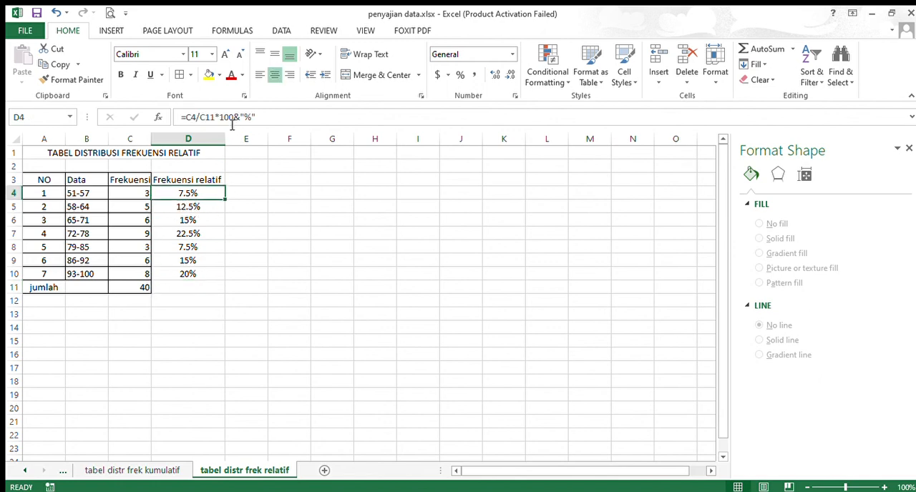